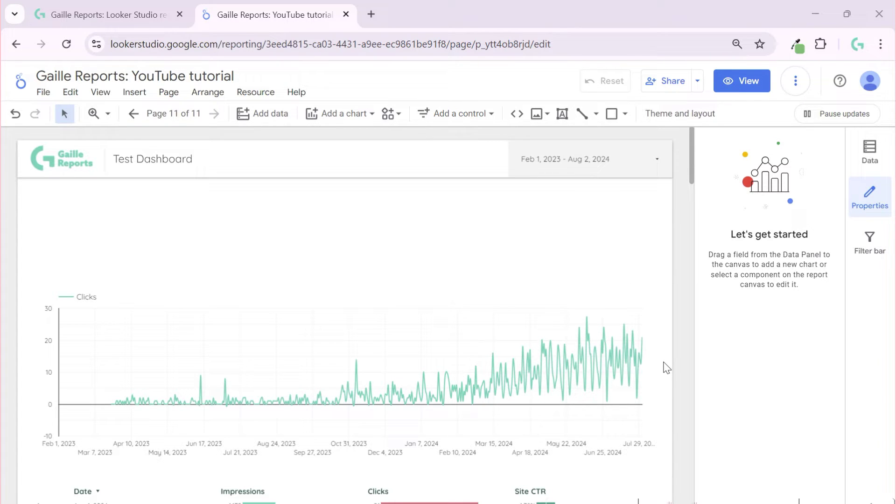
{"action": "scroll", "coordinate": [667, 368], "scroll_direction": "down", "scroll_amount": 5}
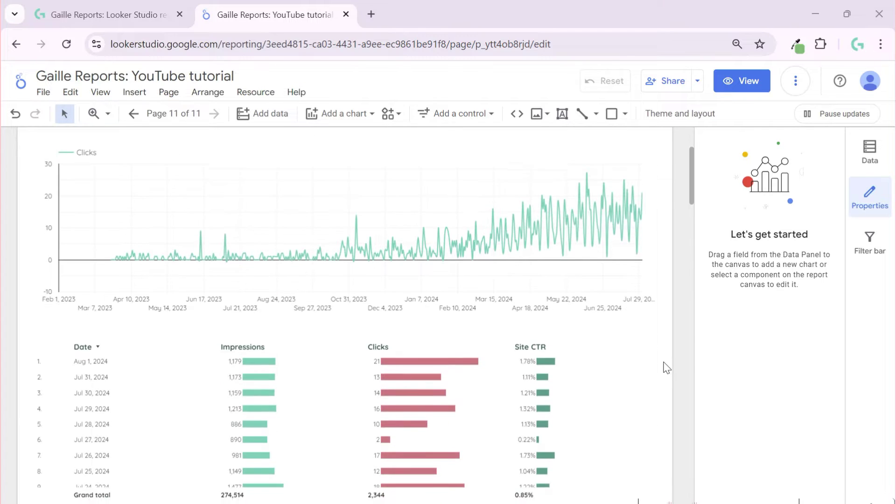
{"action": "scroll", "coordinate": [666, 368], "scroll_direction": "up", "scroll_amount": 5}
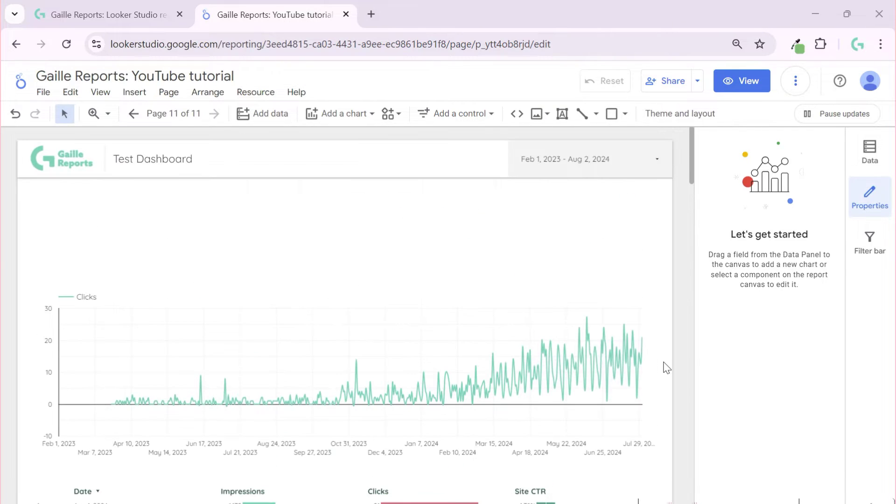
Browse the Templates Store on the Gaille Reports website and return to the Looker Studio report.
{"action": "left_click", "coordinate": [85, 4]}
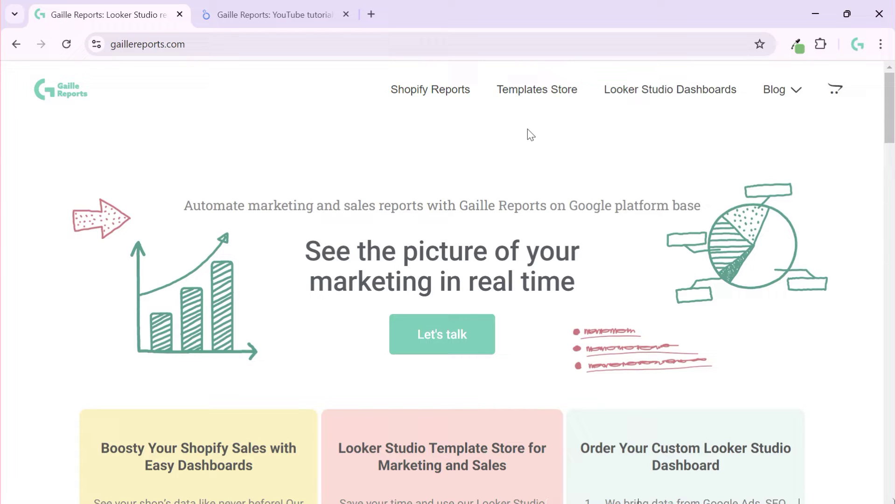
{"action": "left_click", "coordinate": [536, 97]}
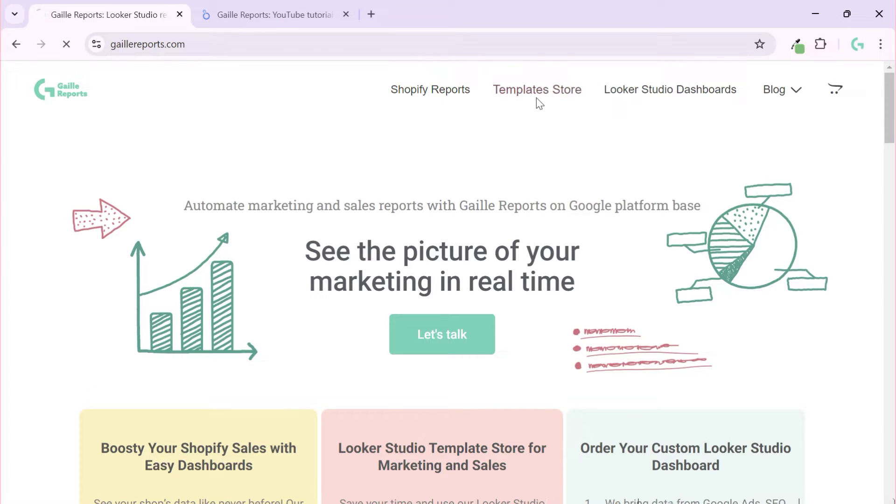
{"action": "scroll", "coordinate": [560, 276], "scroll_direction": "down", "scroll_amount": 3}
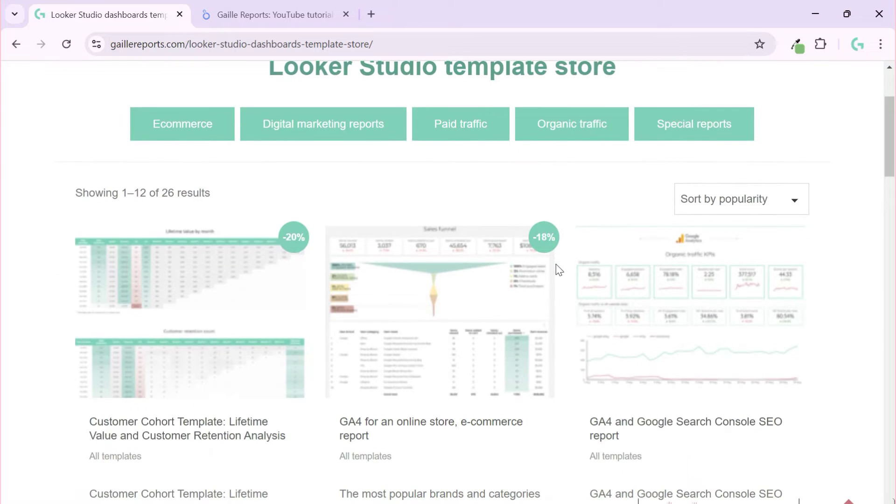
{"action": "scroll", "coordinate": [559, 269], "scroll_direction": "down", "scroll_amount": 5}
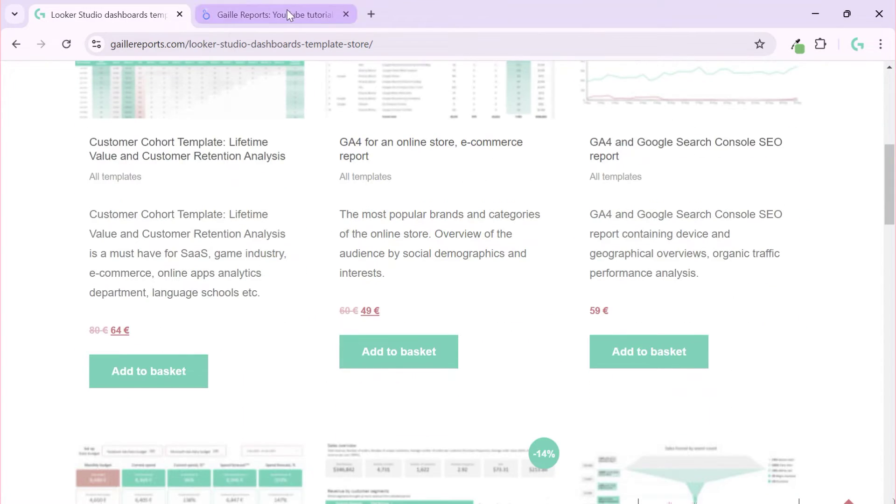
{"action": "left_click", "coordinate": [288, 14]}
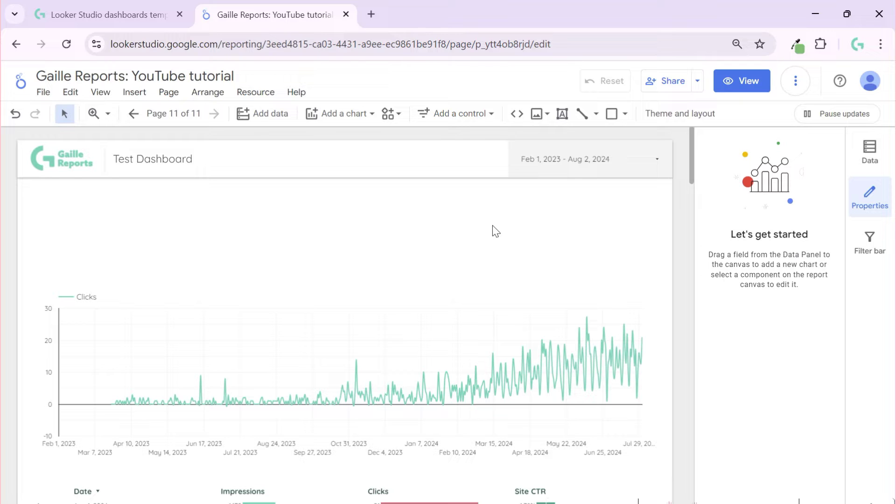
Check the Clicks chart's setup, preview the report in view mode, and return to editing.
{"action": "left_click", "coordinate": [532, 313]}
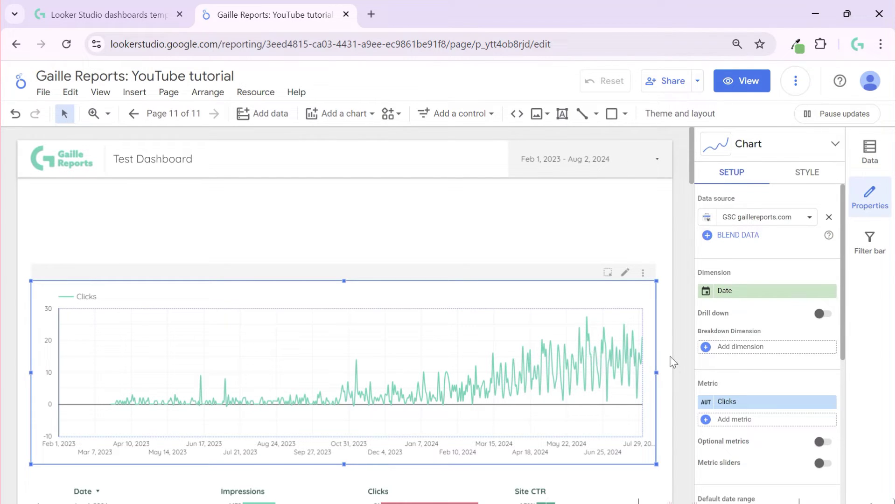
{"action": "scroll", "coordinate": [672, 362], "scroll_direction": "down", "scroll_amount": 3}
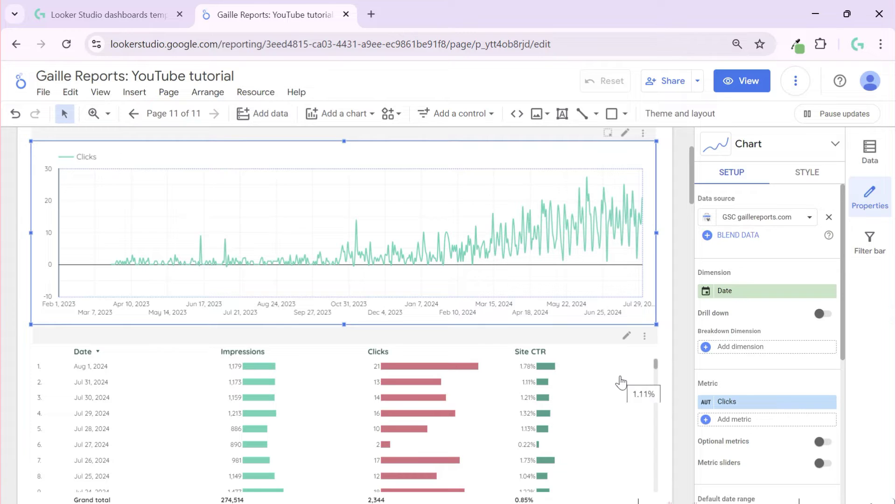
{"action": "left_click", "coordinate": [680, 338]}
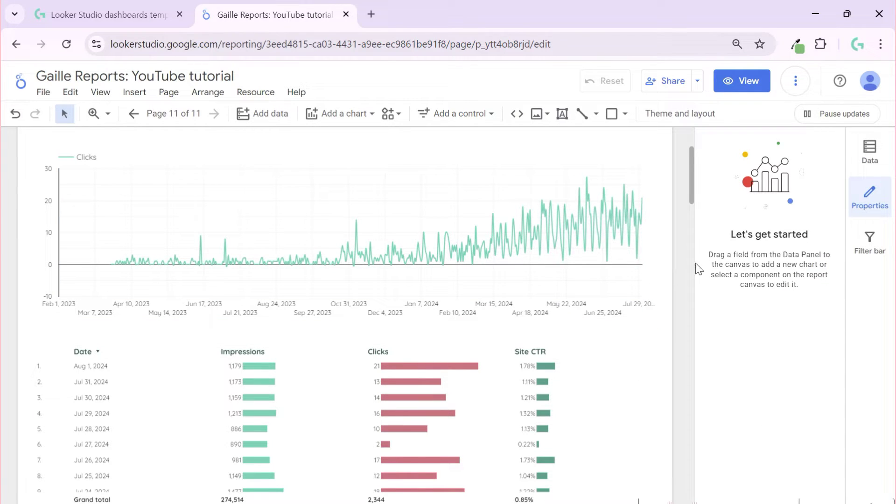
{"action": "left_click", "coordinate": [742, 80]}
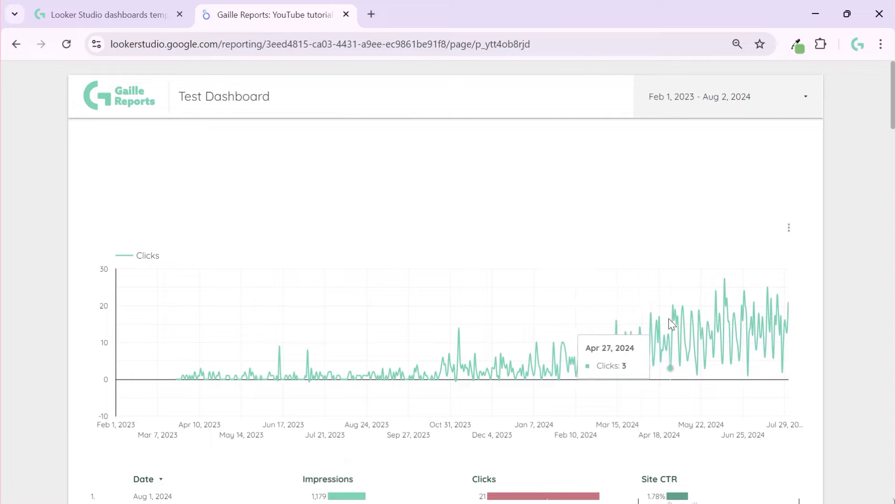
{"action": "left_click", "coordinate": [746, 82]}
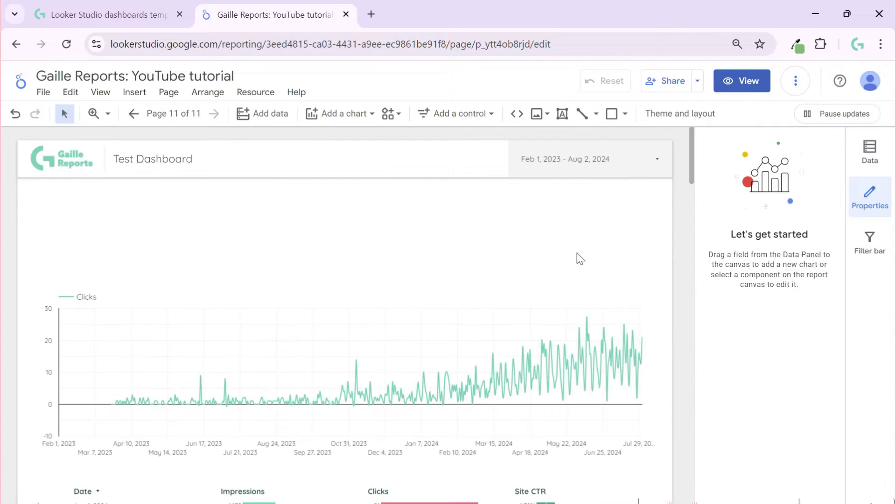
Enable date drill down on the Clicks time series chart.
{"action": "left_click", "coordinate": [574, 303]}
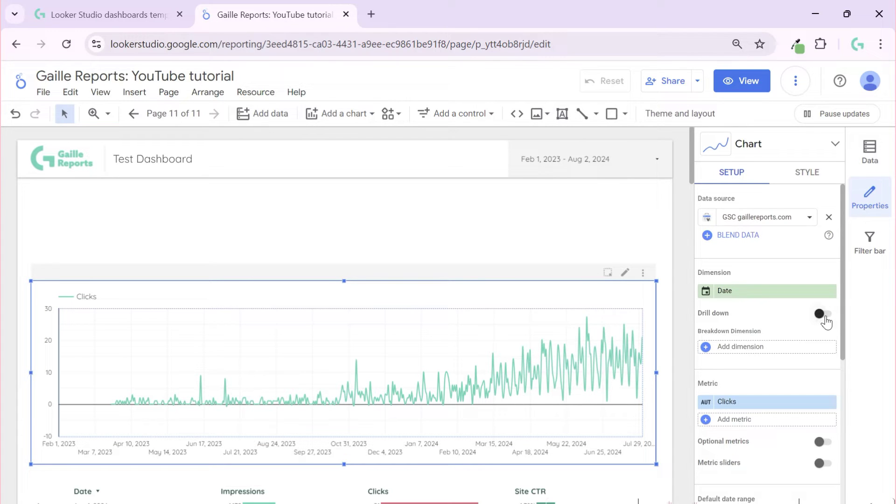
{"action": "left_click", "coordinate": [822, 313]}
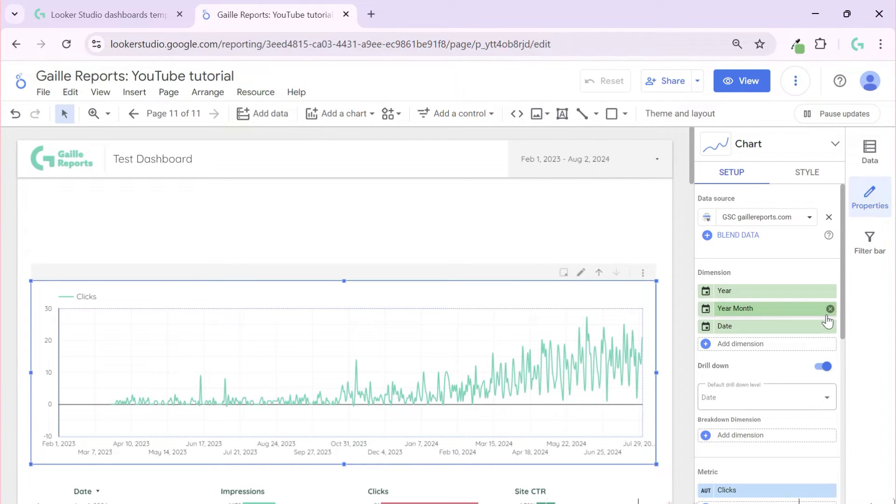
{"action": "left_click", "coordinate": [663, 251]}
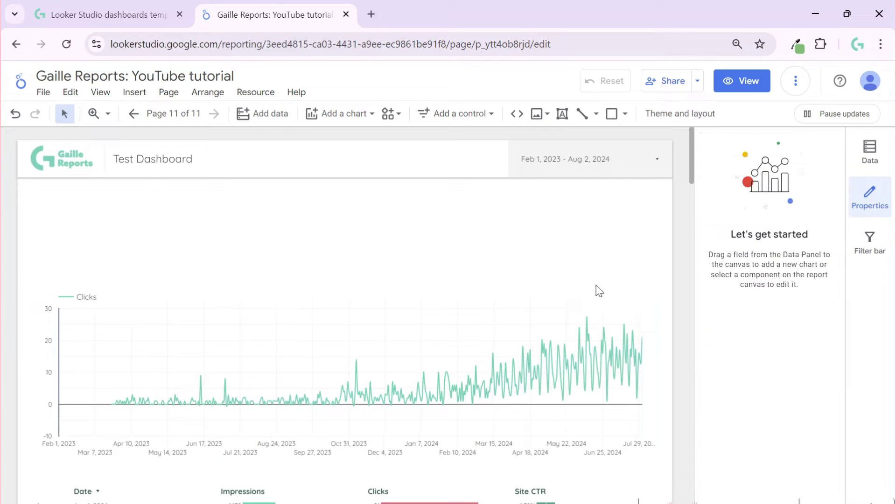
Set the Clicks time series chart's header to Always show.
{"action": "left_click", "coordinate": [799, 173]}
{"action": "scroll", "coordinate": [793, 298], "scroll_direction": "down", "scroll_amount": 10}
{"action": "scroll", "coordinate": [819, 441], "scroll_direction": "down", "scroll_amount": 2}
{"action": "left_click", "coordinate": [800, 420]}
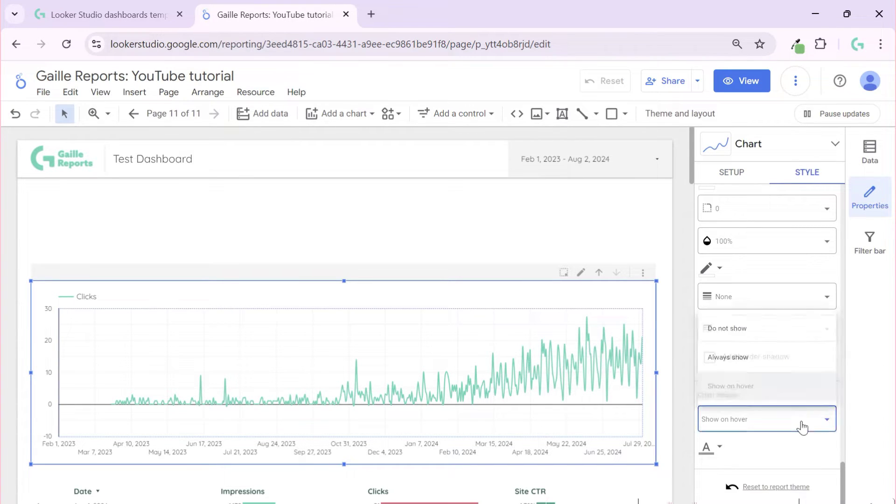
{"action": "left_click", "coordinate": [764, 368]}
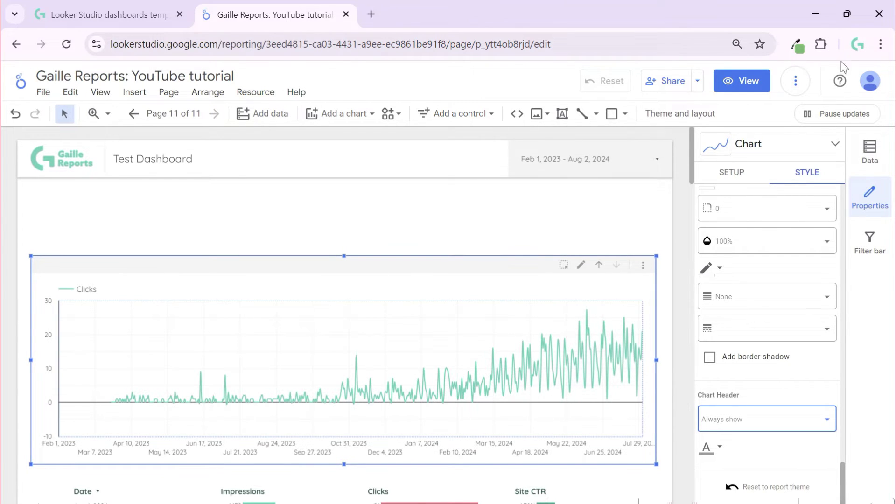
Enable date drill down on the table with Impressions, Clicks and Site CTR.
{"action": "scroll", "coordinate": [674, 332], "scroll_direction": "down", "scroll_amount": 4}
{"action": "left_click", "coordinate": [572, 371]}
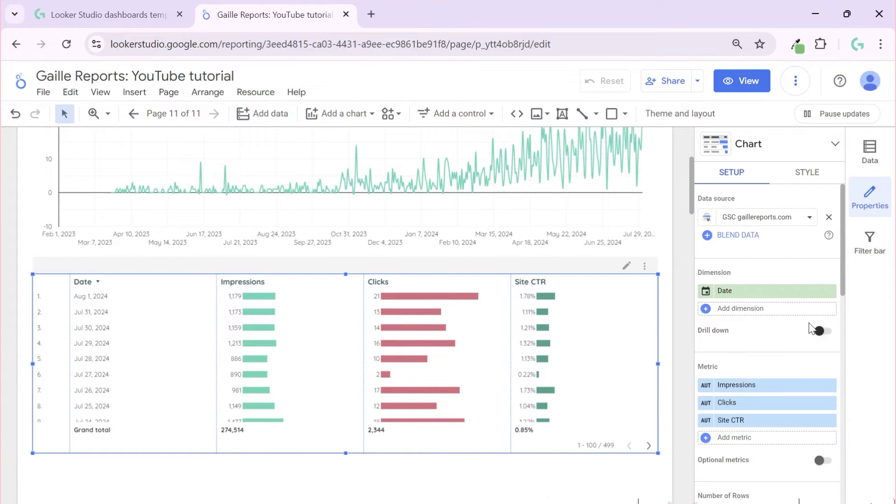
{"action": "left_click", "coordinate": [825, 332]}
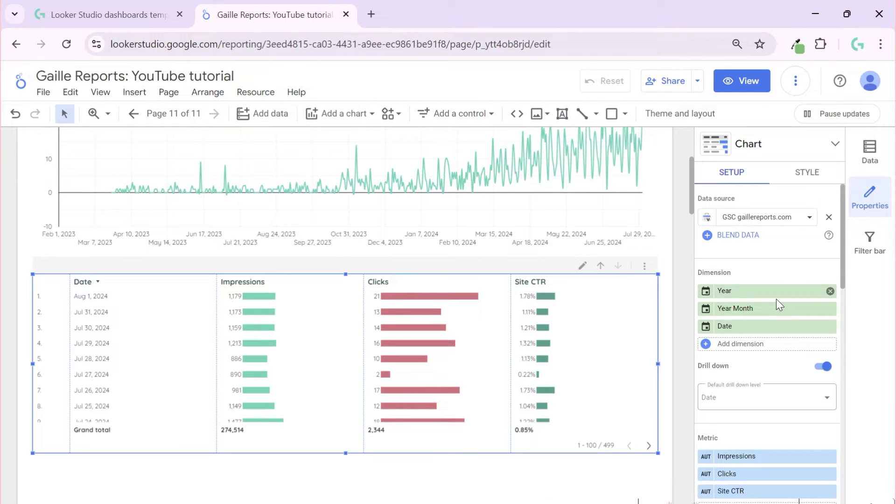
{"action": "mouse_move", "coordinate": [778, 314]}
{"action": "left_mouse_down"}
{"action": "mouse_move", "coordinate": [791, 339]}
{"action": "mouse_move", "coordinate": [779, 315]}
{"action": "left_mouse_up"}
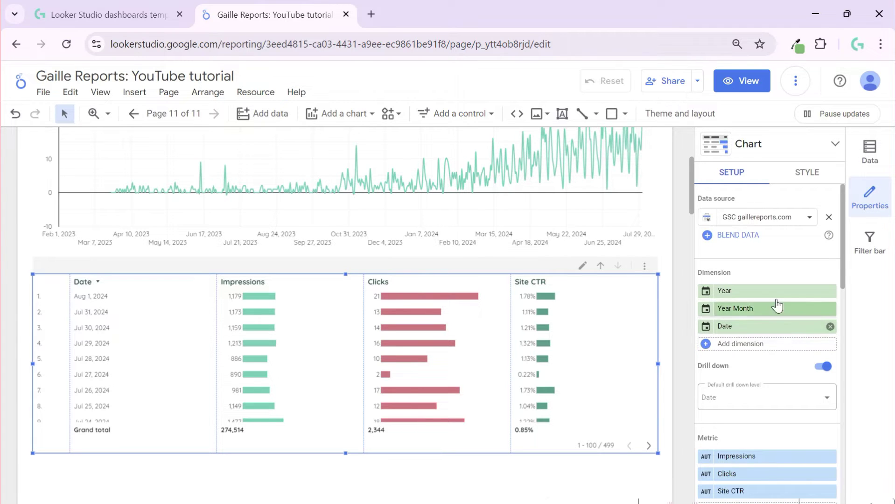
Set the table's chart header to Always show.
{"action": "left_click", "coordinate": [807, 172]}
{"action": "scroll", "coordinate": [776, 321], "scroll_direction": "down", "scroll_amount": 5}
{"action": "scroll", "coordinate": [776, 321], "scroll_direction": "down", "scroll_amount": 2}
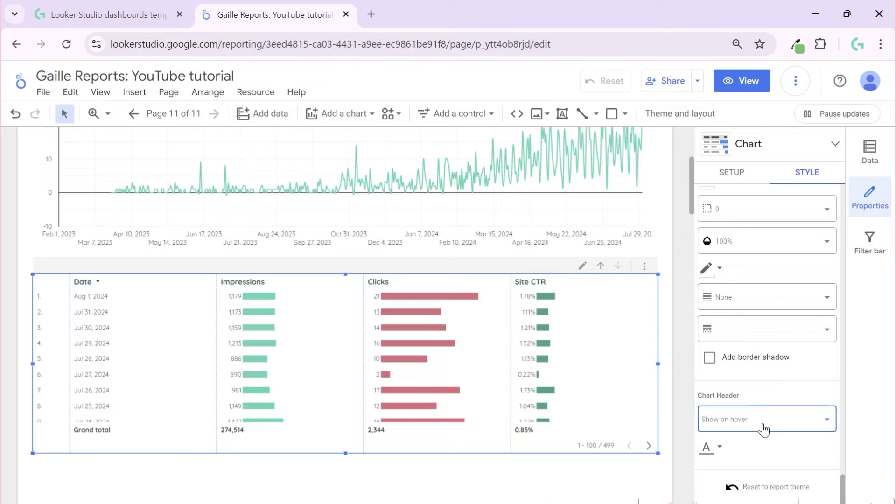
{"action": "left_click", "coordinate": [762, 419]}
{"action": "left_click", "coordinate": [749, 349]}
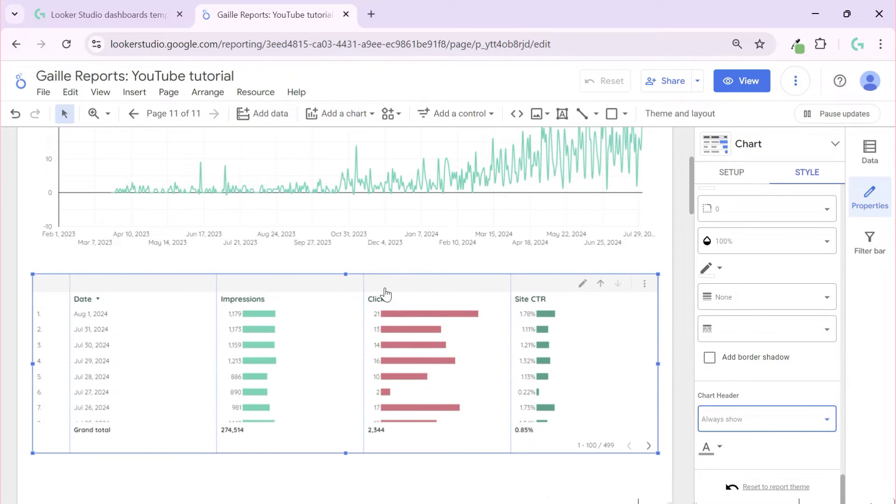
Extend the table's upper edge slightly upward to make room for its header.
{"action": "left_click", "coordinate": [346, 270]}
{"action": "left_click", "coordinate": [366, 292]}
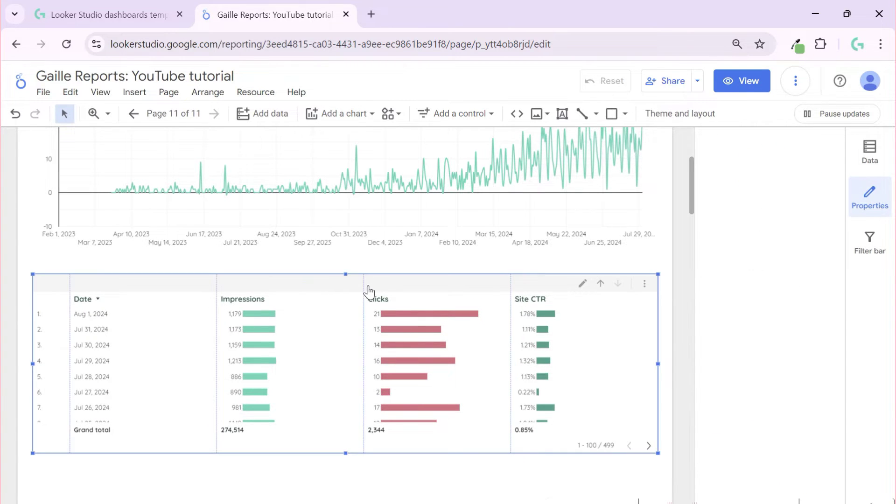
{"action": "left_click_drag", "start_coordinate": [346, 274], "coordinate": [346, 259]}
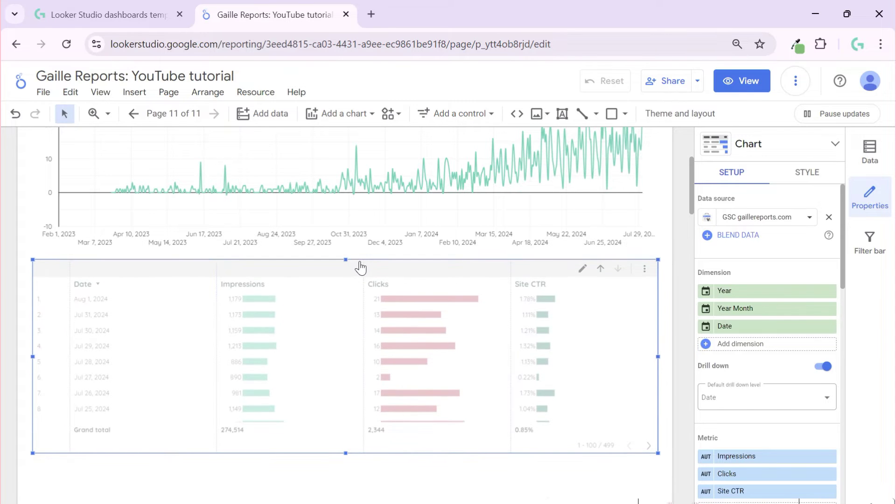
In view mode, drill the Clicks chart up from Date through Year Month to Year, and back down to Date.
{"action": "left_click", "coordinate": [746, 84]}
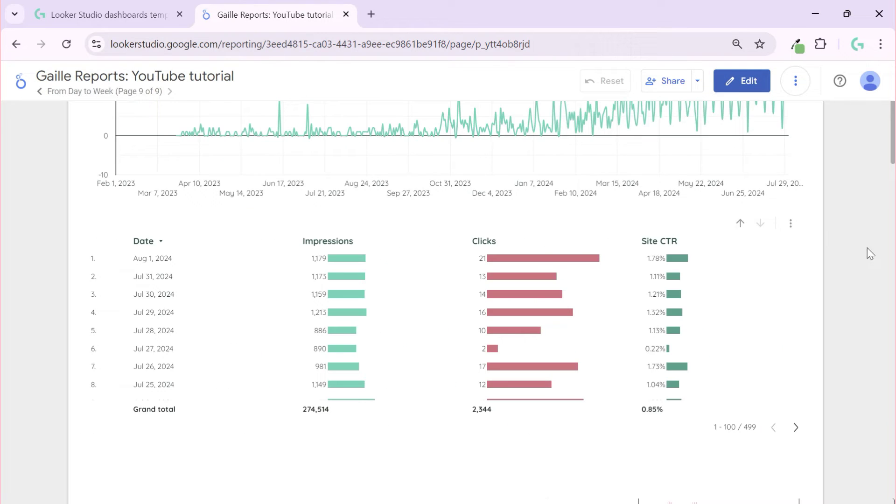
{"action": "scroll", "coordinate": [849, 228], "scroll_direction": "up", "scroll_amount": 5}
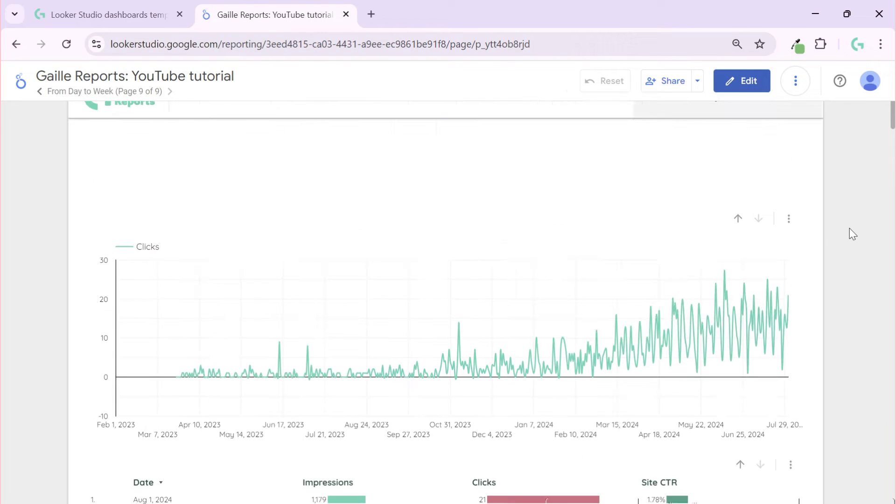
{"action": "left_click", "coordinate": [736, 221]}
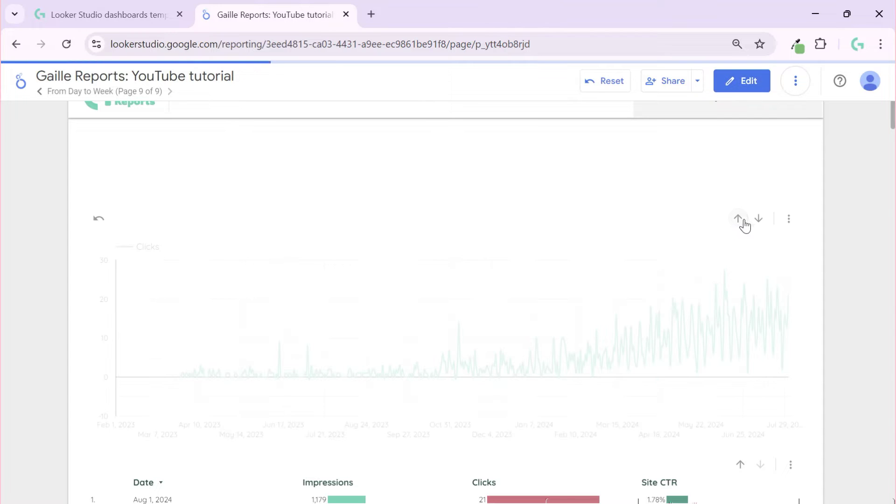
{"action": "left_click", "coordinate": [739, 221]}
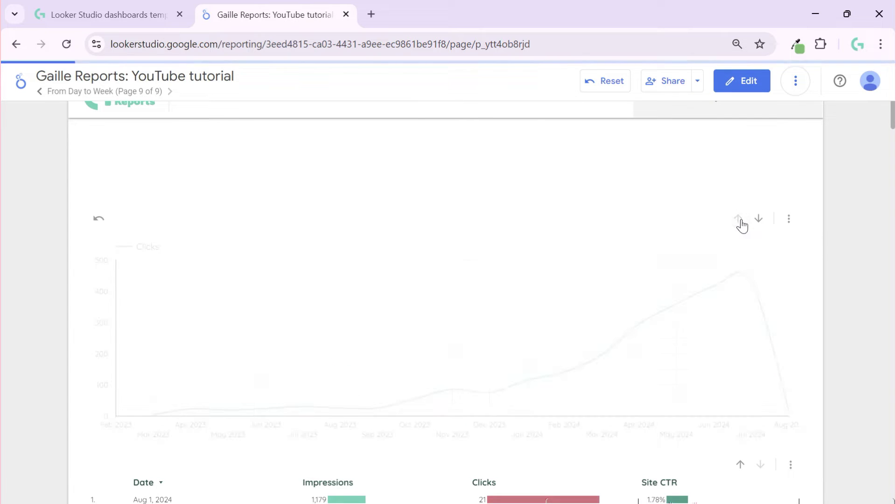
{"action": "left_click", "coordinate": [760, 222]}
{"action": "left_click", "coordinate": [762, 222]}
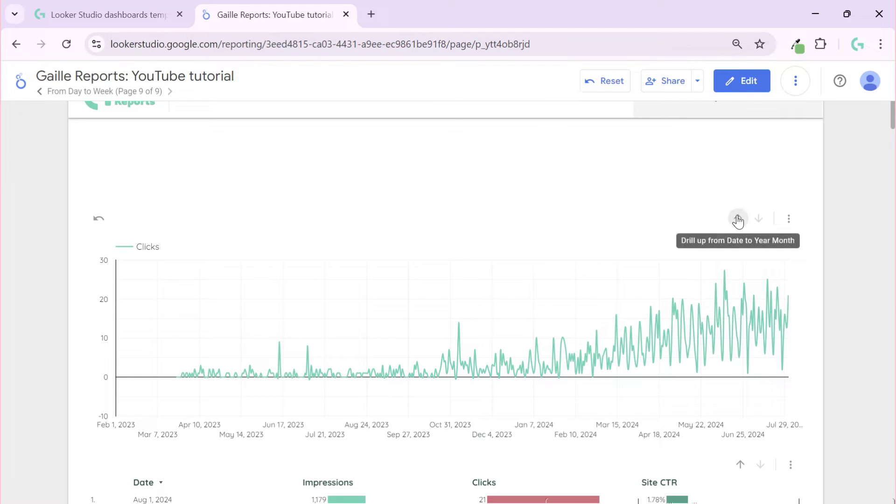
Drill the Clicks chart up from Date to Year Month.
{"action": "scroll", "coordinate": [804, 396], "scroll_direction": "down", "scroll_amount": 3}
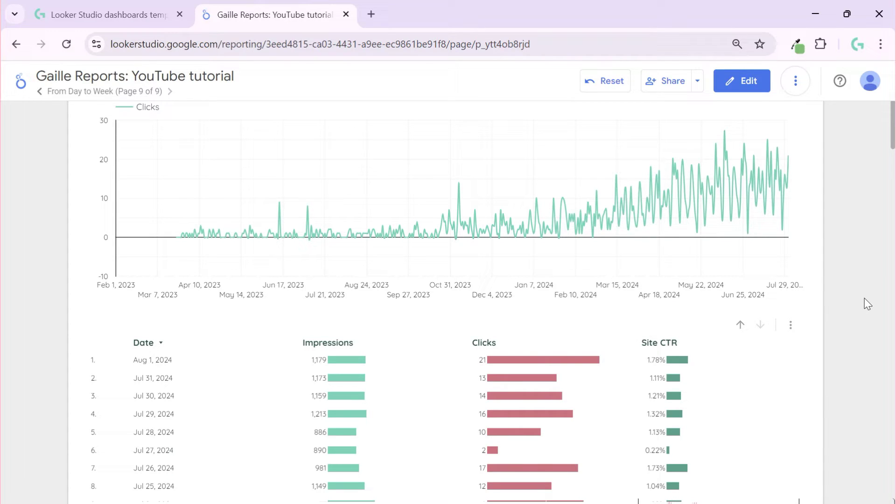
{"action": "scroll", "coordinate": [867, 304], "scroll_direction": "up", "scroll_amount": 3}
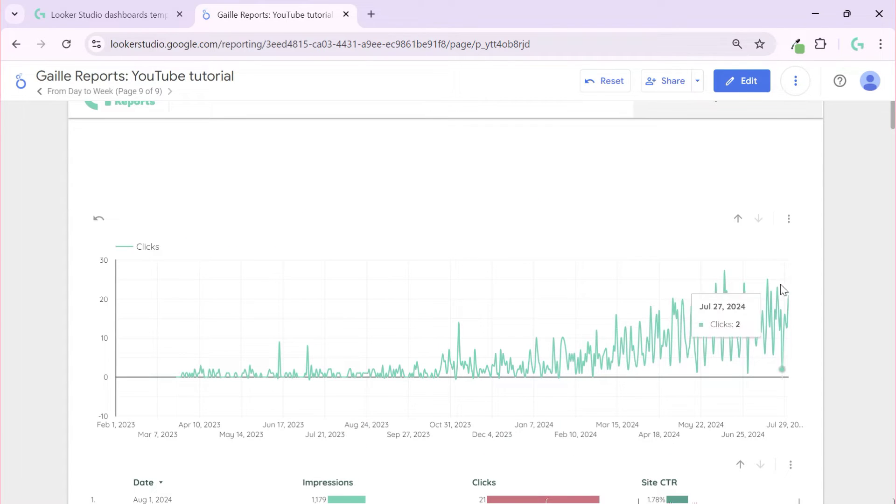
{"action": "scroll", "coordinate": [746, 373], "scroll_direction": "down", "scroll_amount": 2}
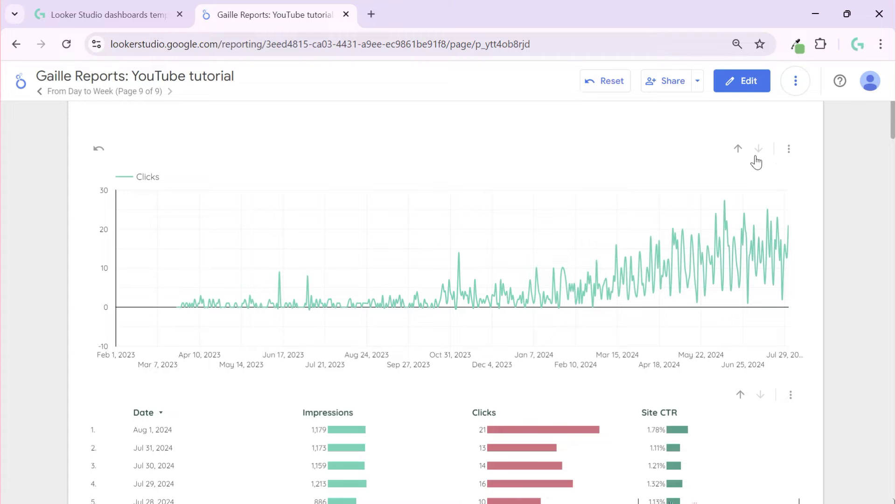
{"action": "left_click", "coordinate": [738, 150]}
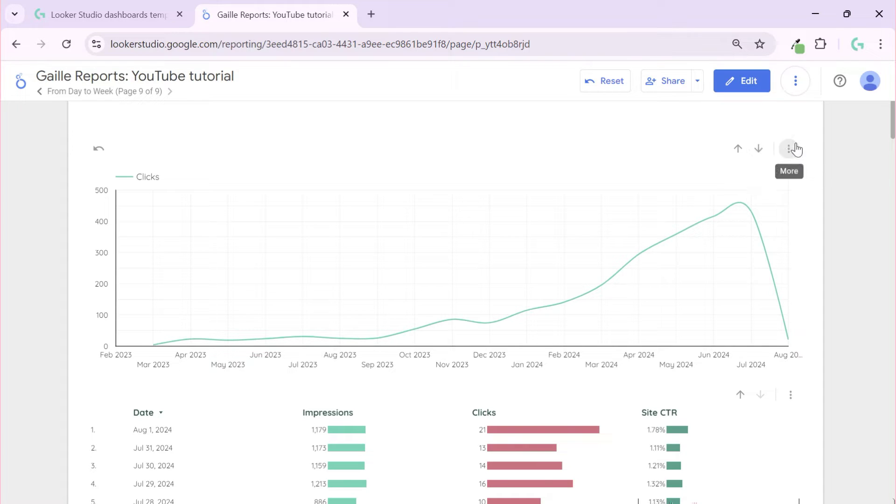
Switch the report to edit mode and turn off drill down for the Clicks chart.
{"action": "scroll", "coordinate": [796, 145], "scroll_direction": "up", "scroll_amount": 2}
{"action": "left_click", "coordinate": [756, 90]}
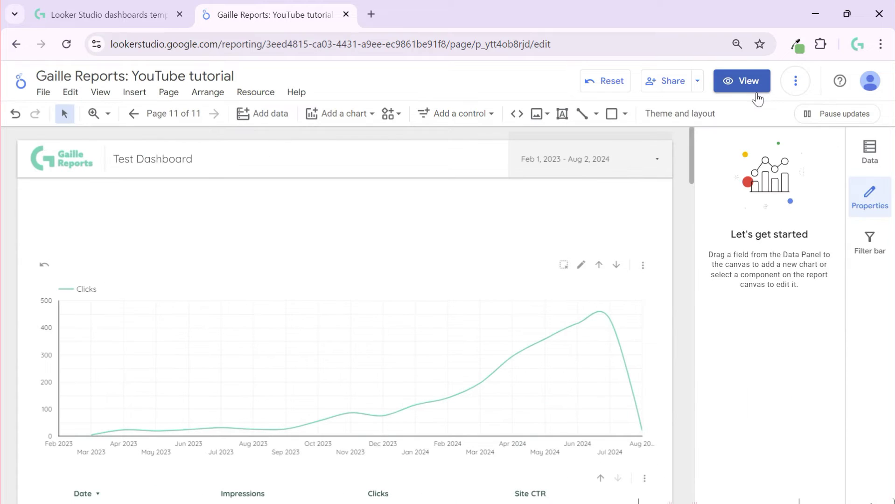
{"action": "left_click", "coordinate": [580, 286]}
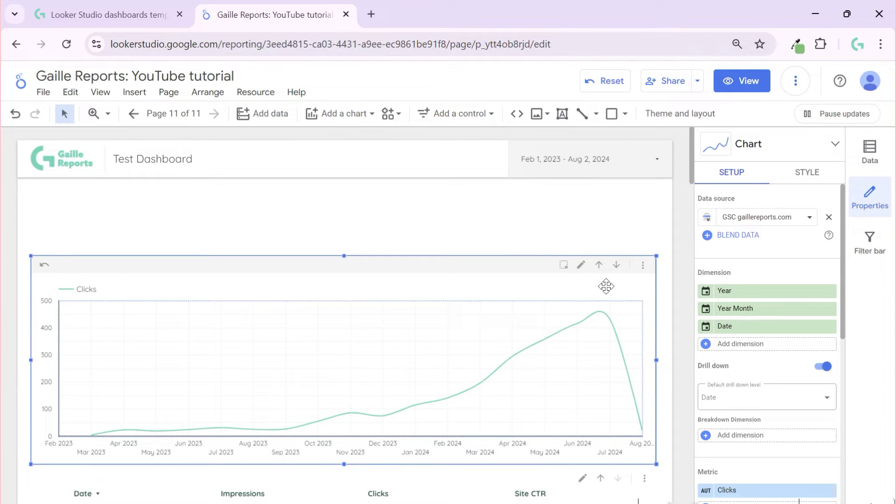
{"action": "left_click", "coordinate": [824, 368]}
Turn off drill down for the table below the Clicks chart and deselect it.
{"action": "scroll", "coordinate": [643, 373], "scroll_direction": "down", "scroll_amount": 5}
{"action": "left_click", "coordinate": [640, 382]}
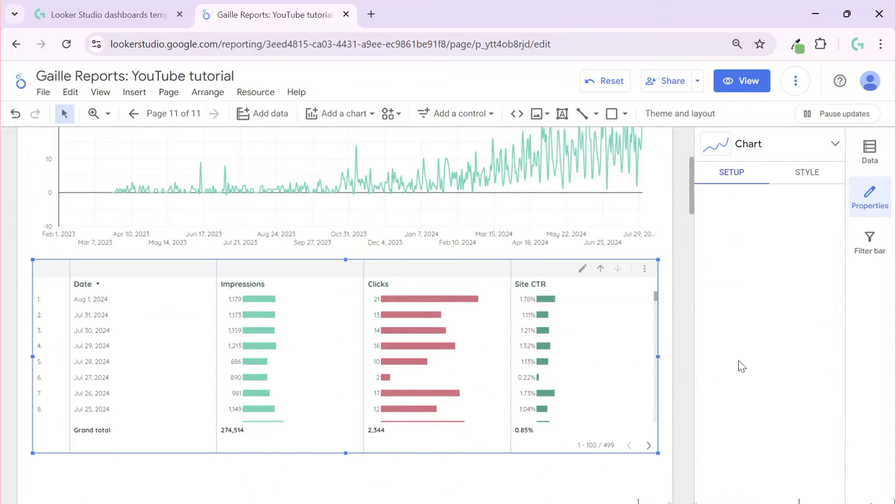
{"action": "left_click", "coordinate": [825, 368]}
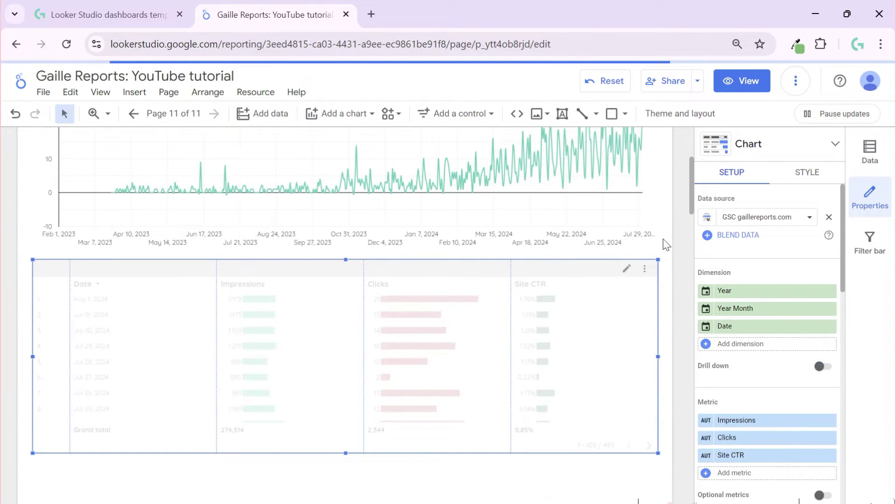
{"action": "left_click", "coordinate": [671, 242]}
{"action": "scroll", "coordinate": [671, 245], "scroll_direction": "up", "scroll_amount": 5}
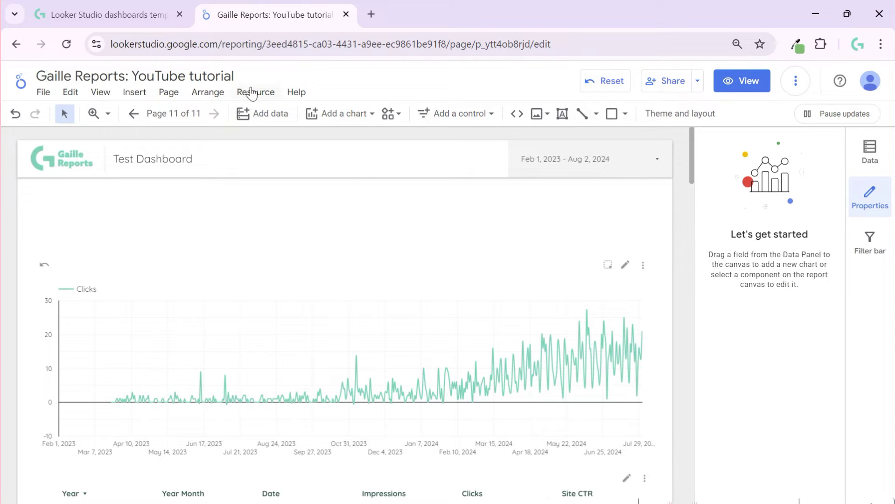
Open the Clicks chart's GSC gaillereports.com data source for editing, enlarge the editor and start a new parameter.
{"action": "left_click", "coordinate": [534, 296]}
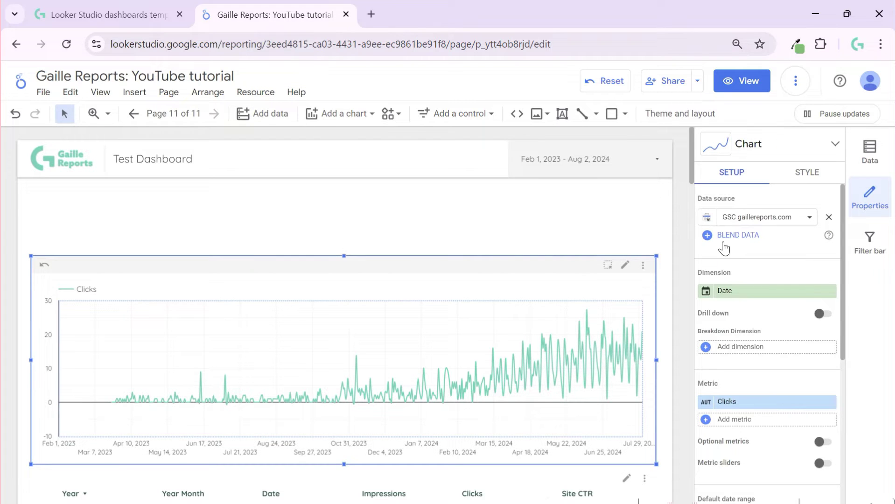
{"action": "left_click", "coordinate": [706, 216]}
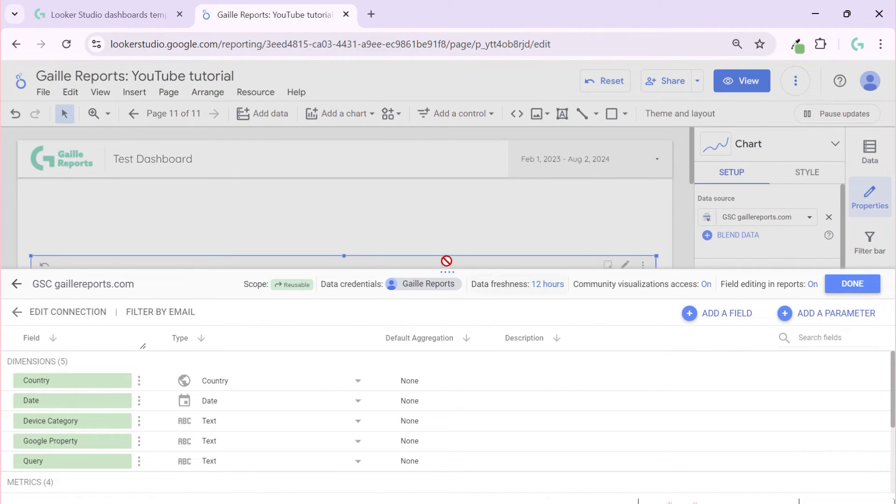
{"action": "left_click_drag", "start_coordinate": [448, 259], "coordinate": [452, 182]}
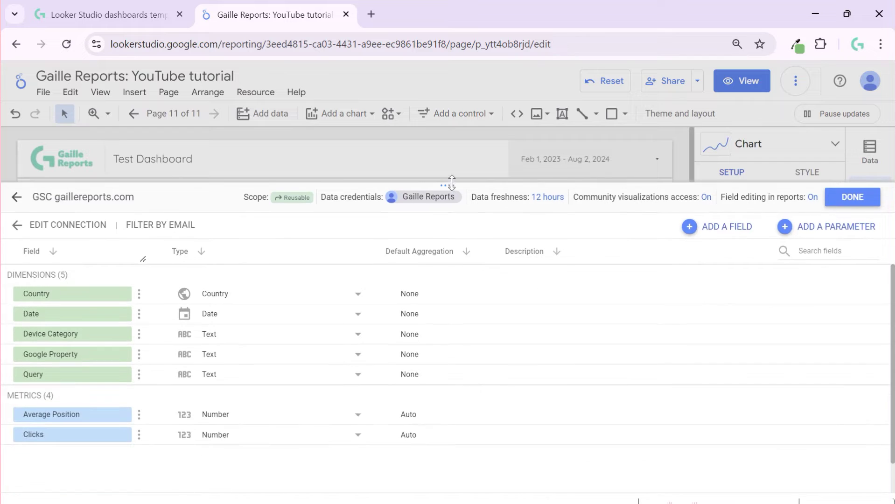
{"action": "left_click", "coordinate": [831, 226]}
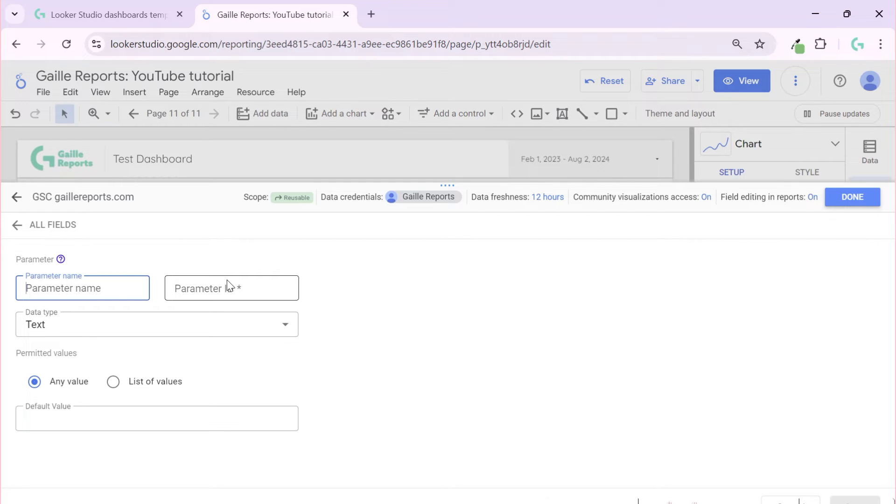
{"action": "type", "text": "Dates"}
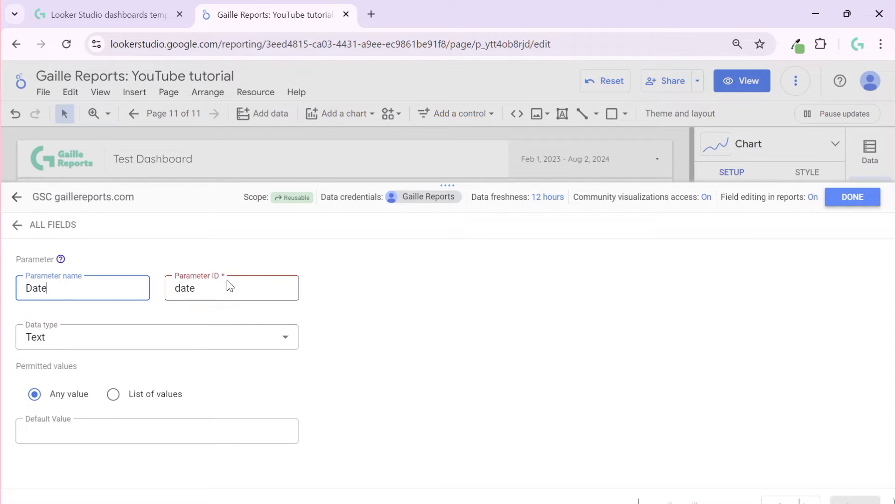
{"action": "key", "text": "BackSpace"}
{"action": "key", "text": "BackSpace"}
{"action": "key", "text": "BackSpace"}
{"action": "key", "text": "BackSpace"}
{"action": "key", "text": "BackSpace"}
Name the parameter Period and keep its data type as Text.
{"action": "type", "text": "Period"}
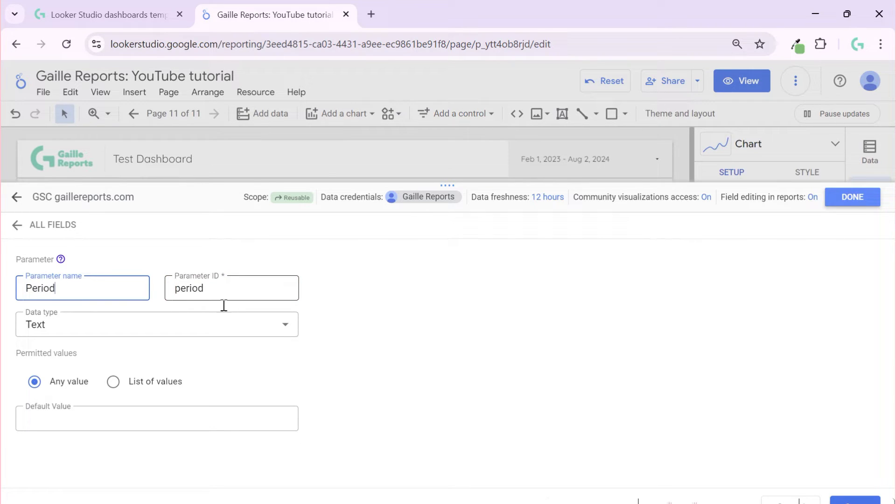
{"action": "left_click", "coordinate": [205, 325]}
{"action": "left_click", "coordinate": [204, 326]}
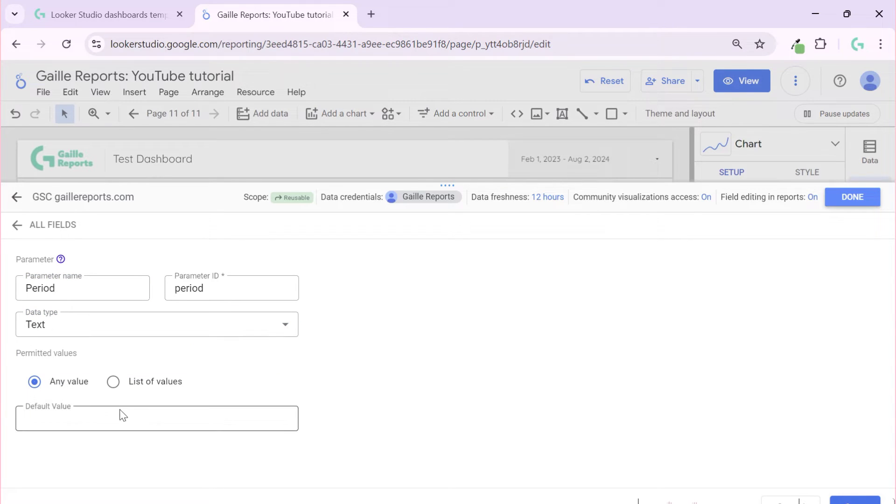
Restrict the Period parameter's permitted values to a list containing Day, Week and Month.
{"action": "left_click", "coordinate": [114, 382]}
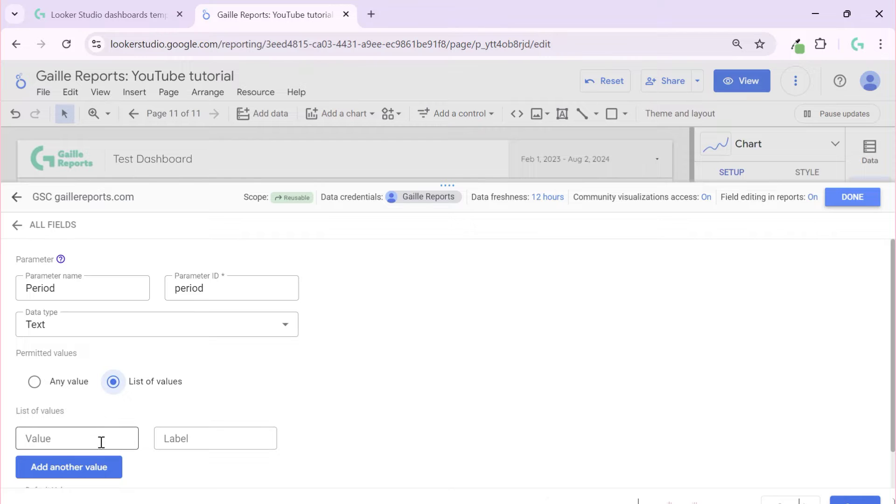
{"action": "scroll", "coordinate": [101, 442], "scroll_direction": "down", "scroll_amount": 1}
{"action": "left_click", "coordinate": [116, 397]}
{"action": "type", "text": "Day"}
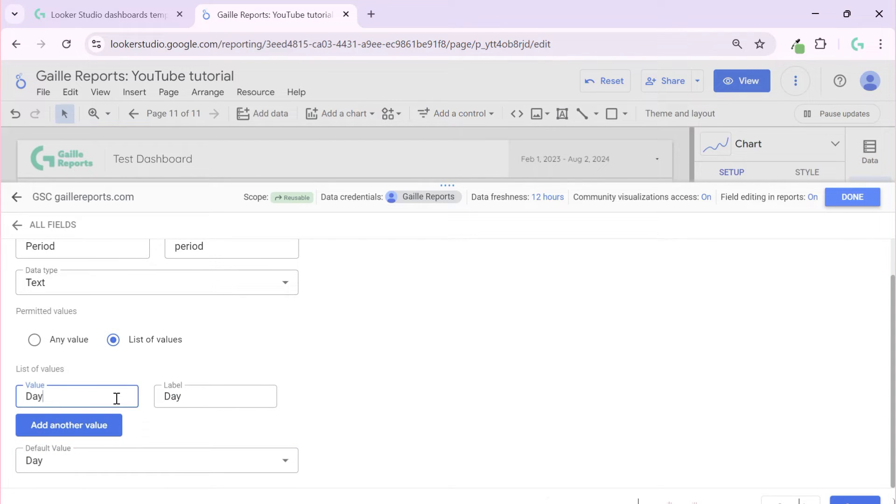
{"action": "left_click", "coordinate": [114, 432]}
{"action": "left_click", "coordinate": [88, 418]}
{"action": "type", "text": "Week"}
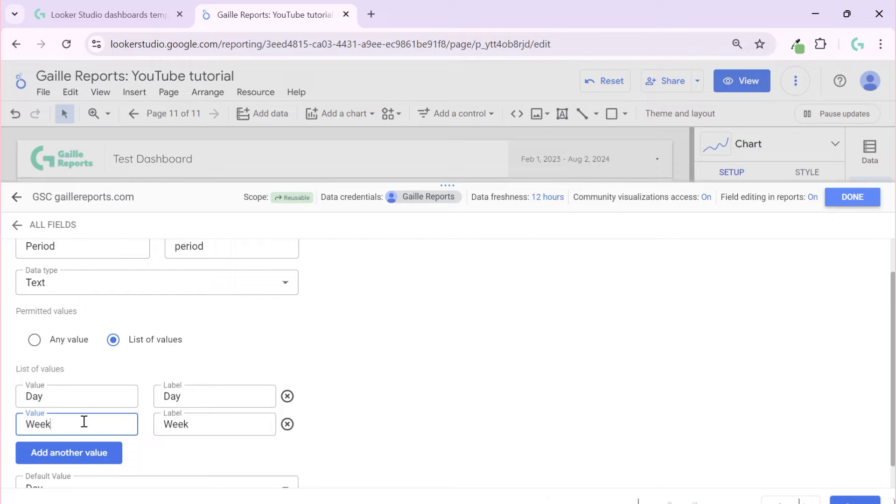
{"action": "left_click", "coordinate": [94, 452]}
{"action": "left_click", "coordinate": [93, 450]}
{"action": "type", "text": "Mo"}
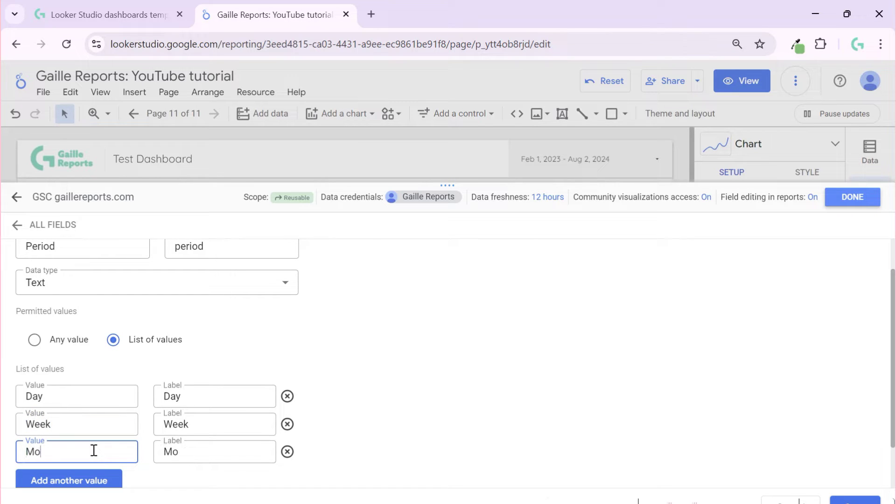
{"action": "left_click", "coordinate": [432, 472]}
{"action": "scroll", "coordinate": [420, 412], "scroll_direction": "down", "scroll_amount": 1}
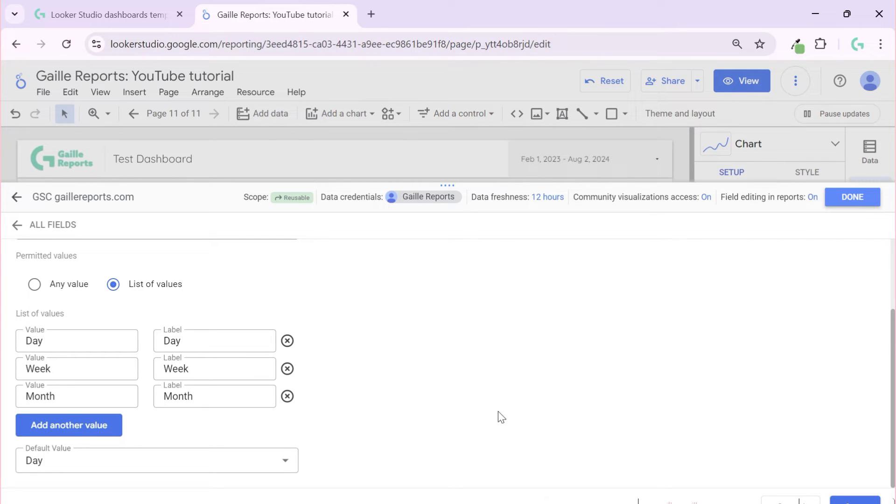
Save the Period parameter and close the data source editor.
{"action": "left_click", "coordinate": [842, 499]}
{"action": "left_click", "coordinate": [844, 499]}
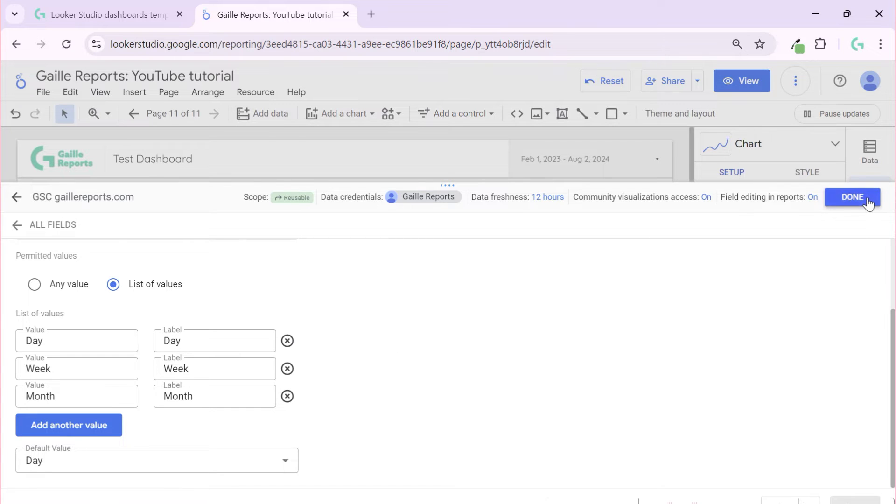
{"action": "left_click", "coordinate": [852, 197]}
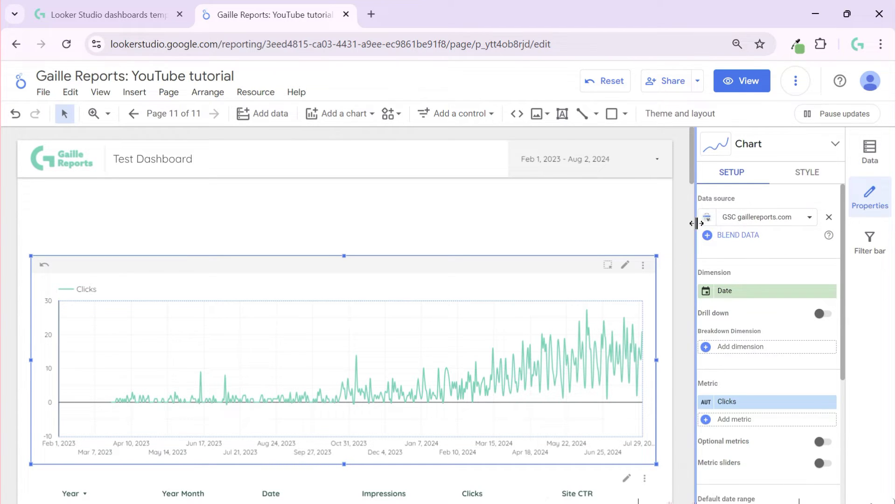
Reopen the Clicks chart's GSC gaillereports.com data source, enlarge the editor and start a new calculated field.
{"action": "left_click", "coordinate": [706, 218]}
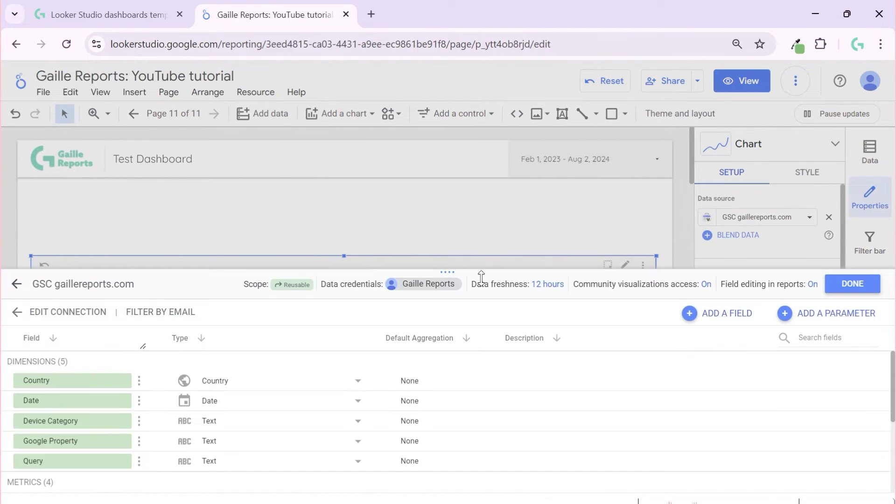
{"action": "left_click_drag", "start_coordinate": [447, 261], "coordinate": [452, 186]}
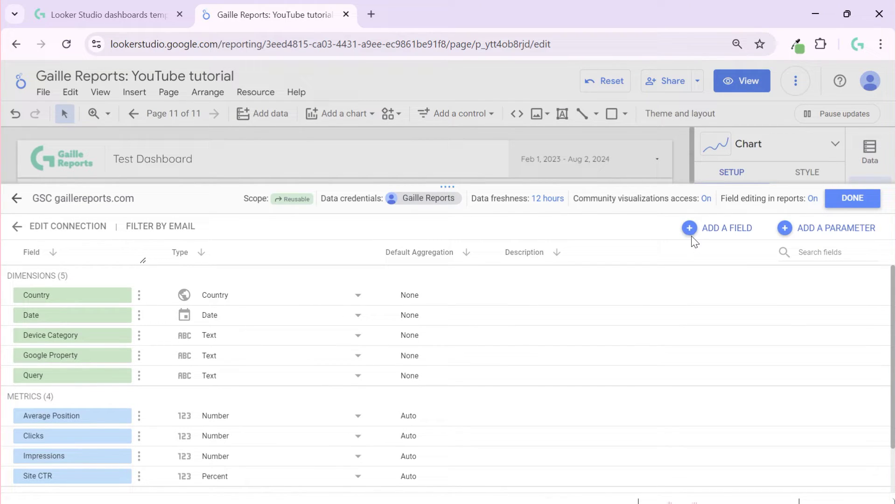
{"action": "left_click", "coordinate": [704, 232]}
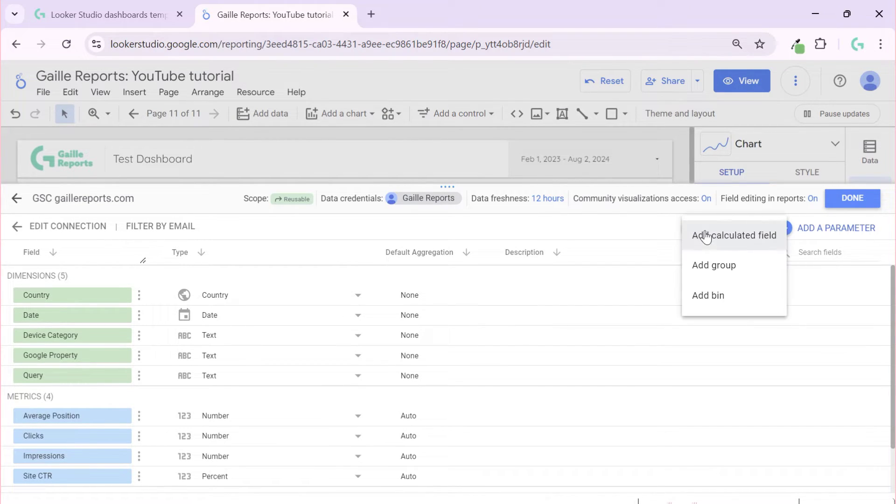
{"action": "left_click", "coordinate": [706, 235]}
{"action": "left_click", "coordinate": [305, 275]}
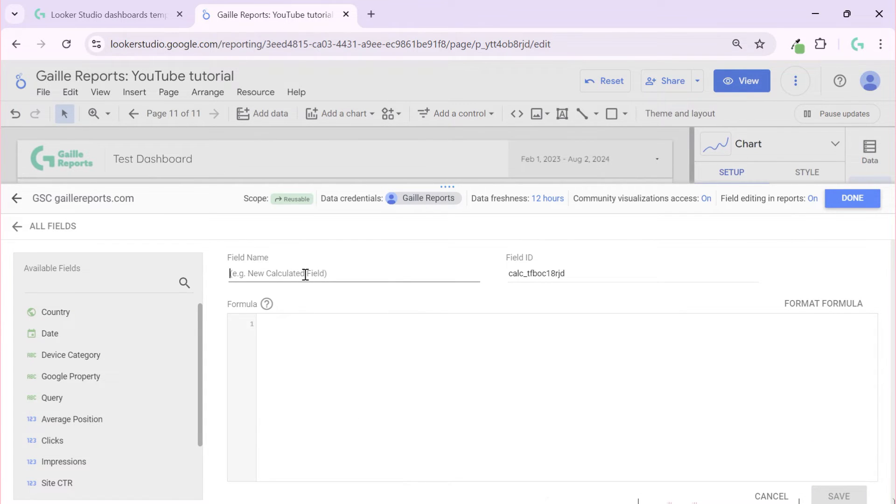
{"action": "type", "text": "Date Rante"}
{"action": "key", "text": "BackSpace"}
{"action": "key", "text": "BackSpace"}
{"action": "key", "text": "BackSpace"}
{"action": "key", "text": "BackSpace"}
{"action": "key", "text": "BackSpace"}
{"action": "key", "text": "BackSpace"}
{"action": "key", "text": "BackSpace"}
{"action": "key", "text": "BackSpace"}
{"action": "key", "text": "BackSpace"}
{"action": "key", "text": "BackSpace"}
Name the calculated field Periods.
{"action": "type", "text": "Per"}
{"action": "left_click", "coordinate": [314, 356]}
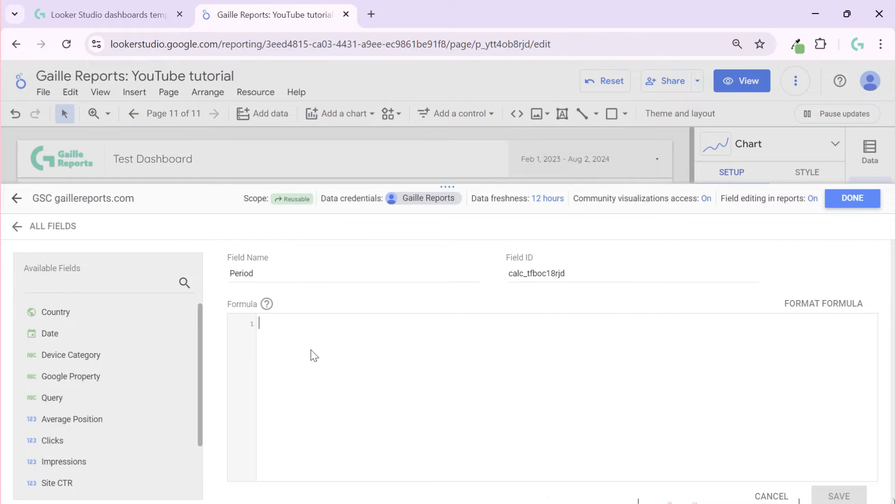
{"action": "left_click", "coordinate": [345, 275]}
{"action": "type", "text": "a"}
{"action": "left_click", "coordinate": [345, 377]}
{"action": "left_click", "coordinate": [333, 278]}
Begin the Periods formula with CASE, a line WHEN Period = "Day" then Date, and a second condition WHEN Period = "Week" then.
{"action": "left_click", "coordinate": [407, 362]}
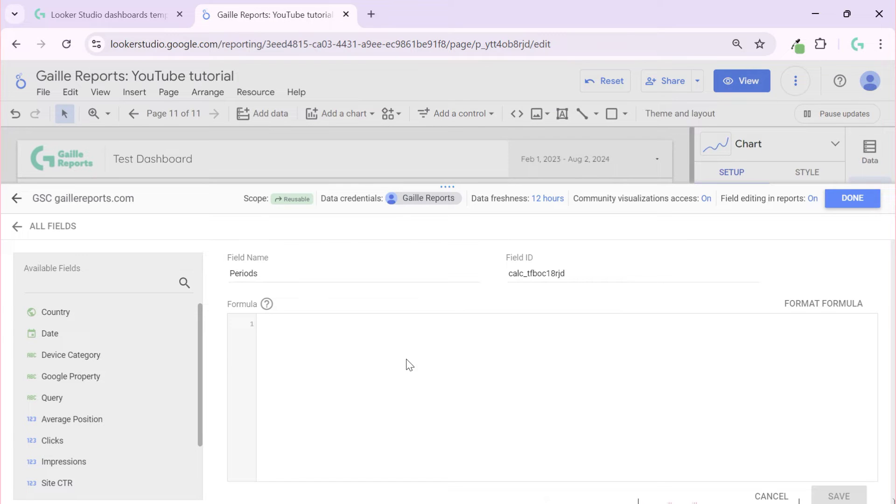
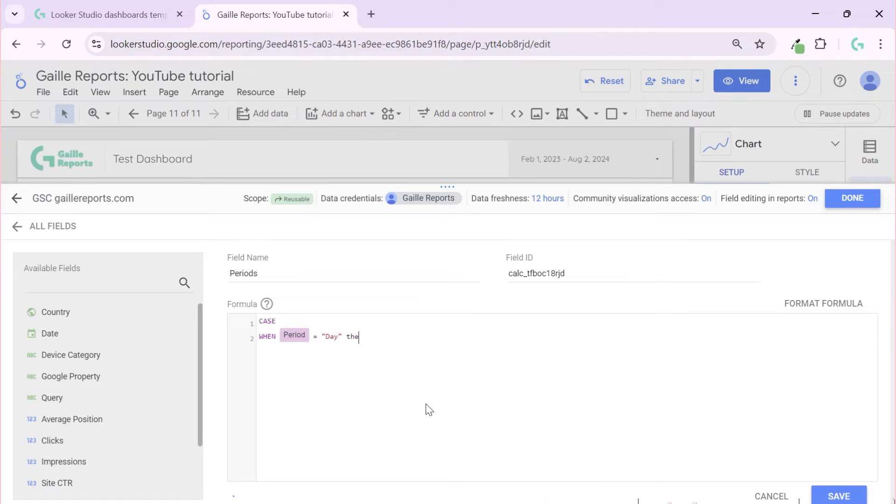
{"action": "type", "text": "Date "}
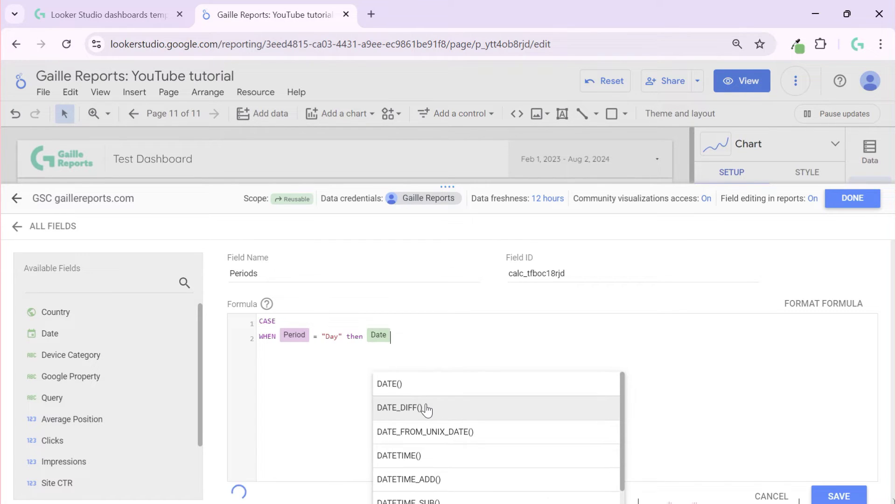
{"action": "type", "text": "WHE"}
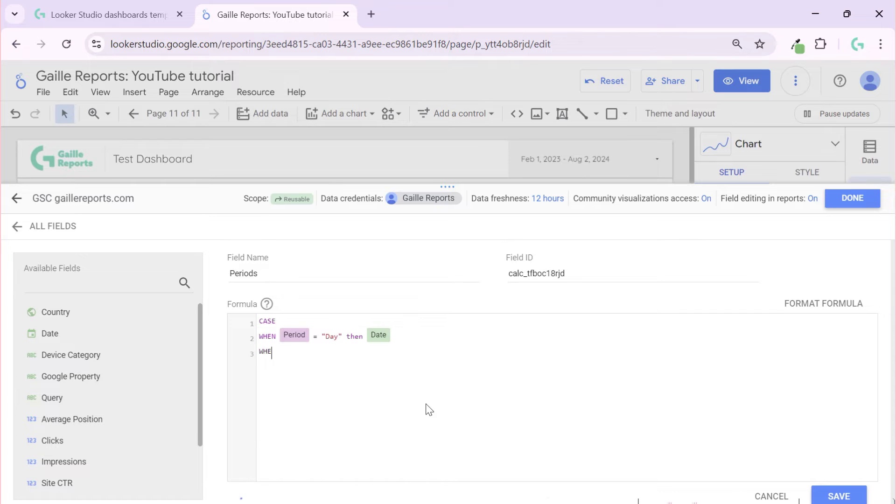
{"action": "type", "text": "N peri"}
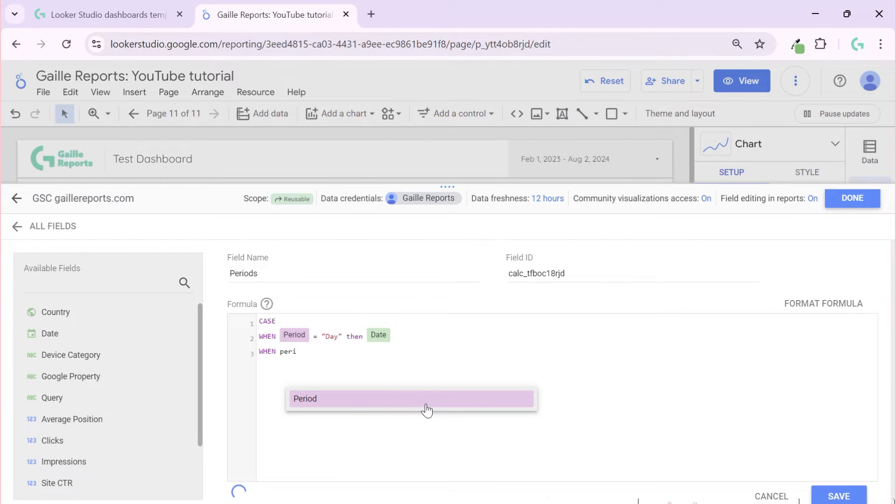
{"action": "left_click", "coordinate": [426, 410]}
{"action": "type", "text": "="}
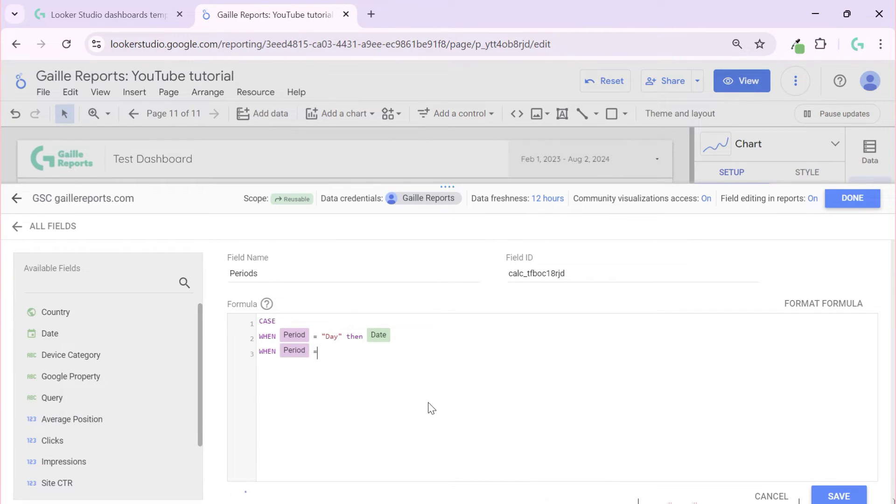
{"action": "type", "text": " \"Week\" thendate"}
Complete the Week condition of the Periods formula with DATE(DATETIME_TRUNC(Date, WEEK)).
{"action": "left_click", "coordinate": [437, 406]}
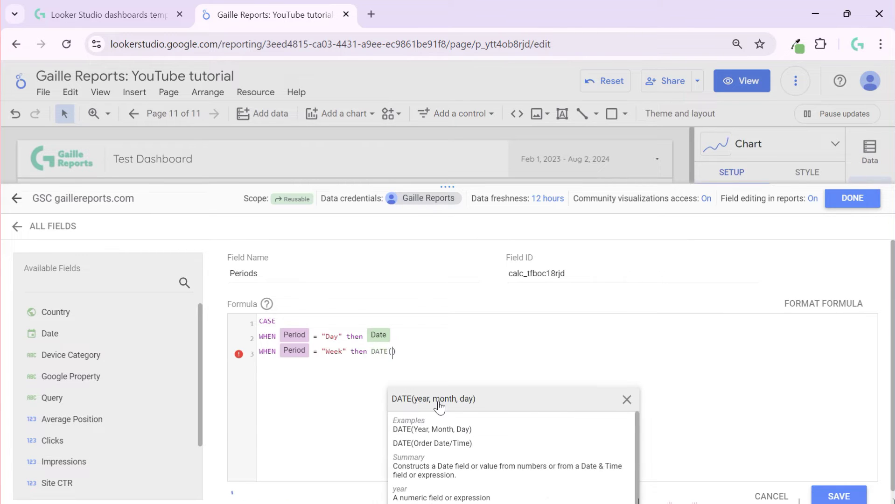
{"action": "type", "text": "dat"}
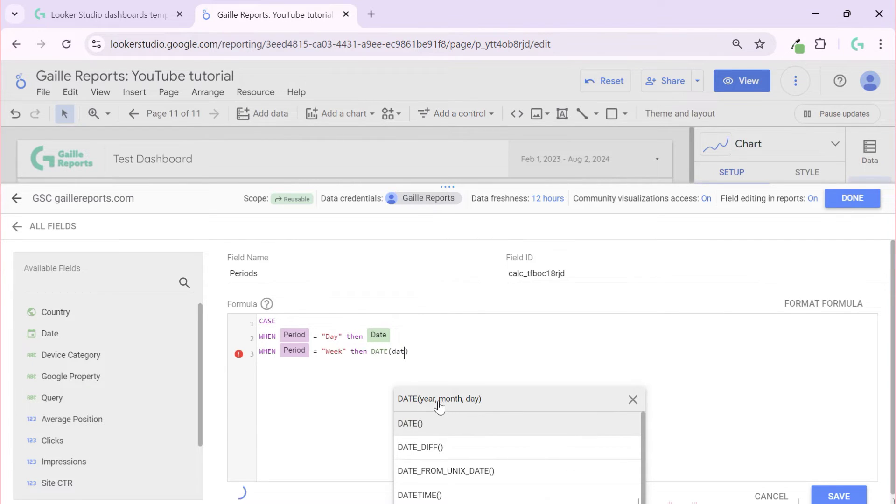
{"action": "type", "text": "etime"}
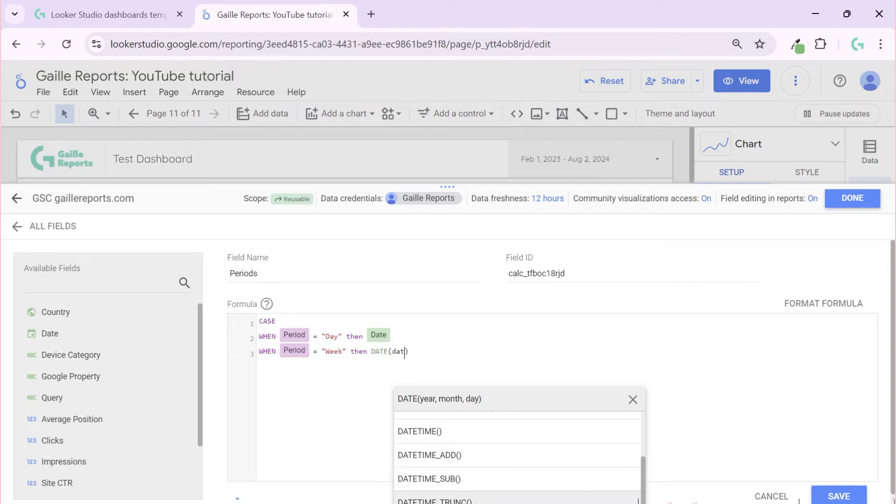
{"action": "left_click", "coordinate": [480, 499]}
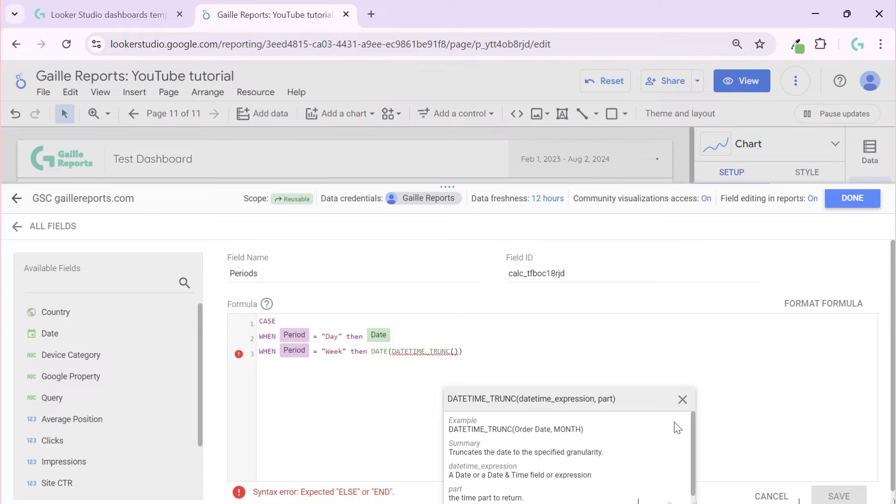
{"action": "type", "text": "Date,"}
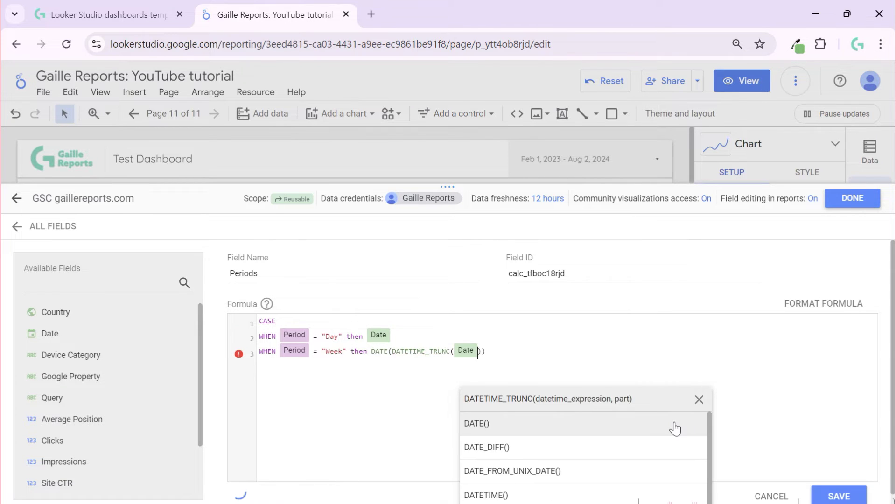
{"action": "type", "text": " WEEK"}
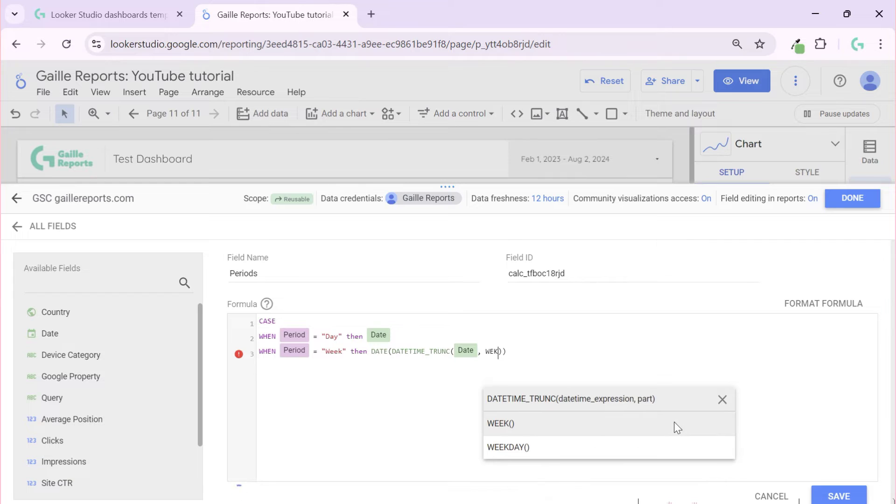
{"action": "type", "text": "))"}
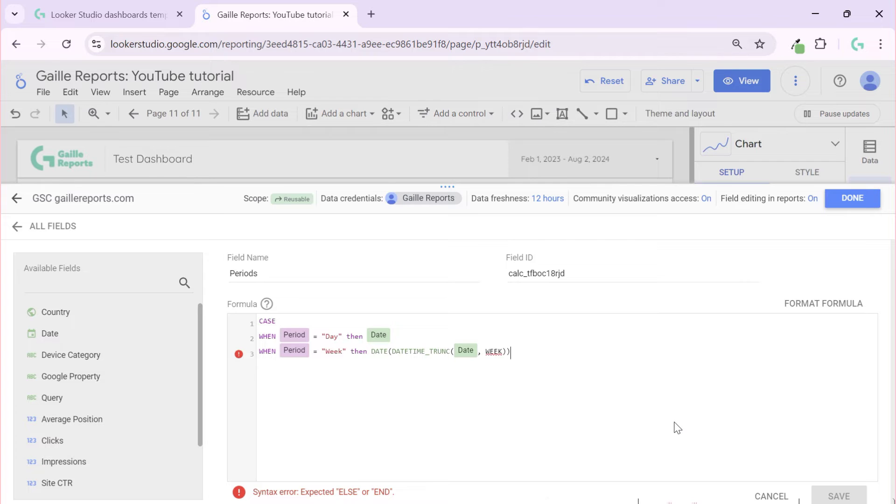
Add a third condition to the Periods formula on a new line: WHEN Period = "Month" then.
{"action": "key", "text": "Return"}
{"action": "type", "text": "WHEN"}
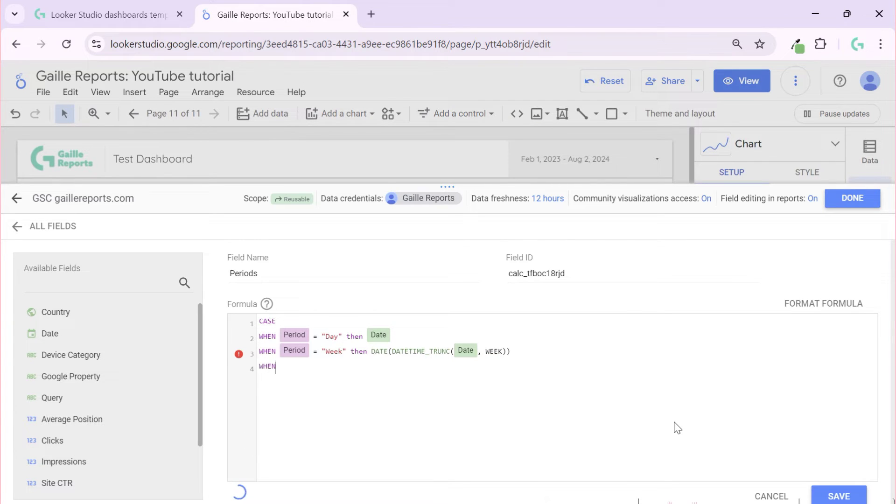
{"action": "type", "text": " Per"}
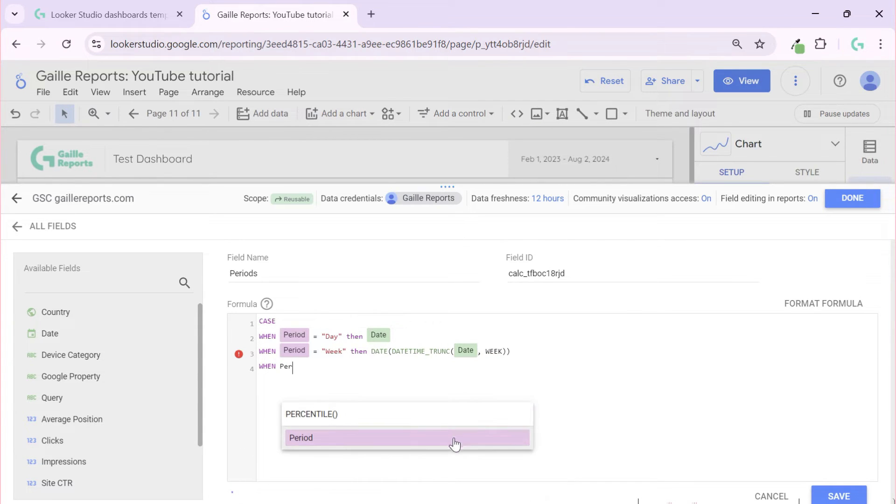
{"action": "left_click", "coordinate": [474, 443]}
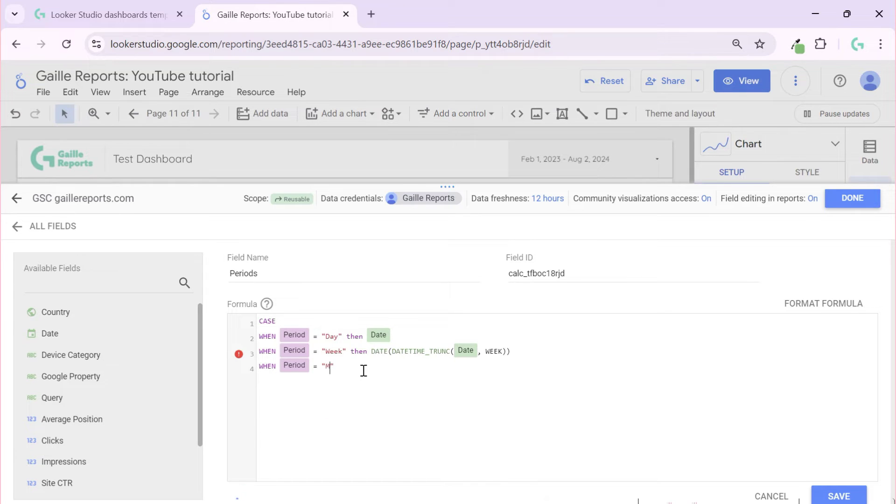
{"action": "type", "text": "= \"Month\" then ta"}
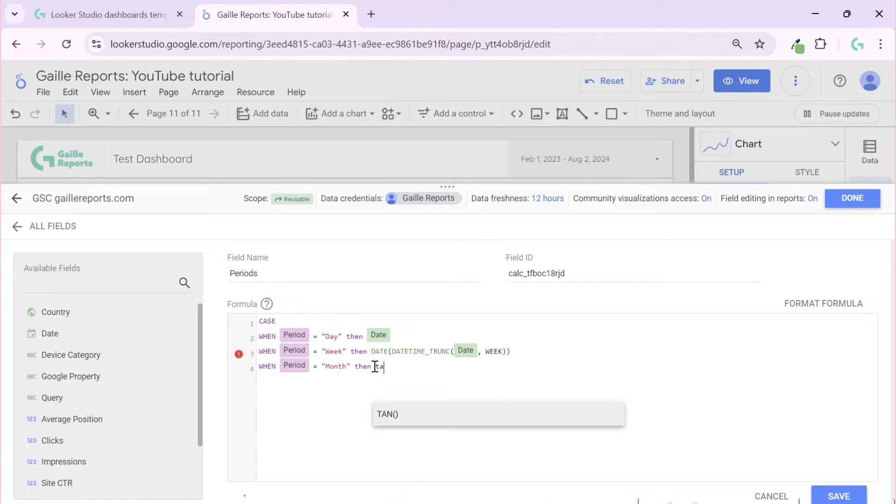
{"action": "key", "text": "BackSpace"}
{"action": "key", "text": "BackSpace"}
Complete the Month condition with DATETIME_TRUNC(Date, Month) and close the CASE statement with END on a new line.
{"action": "type", "text": "dat"}
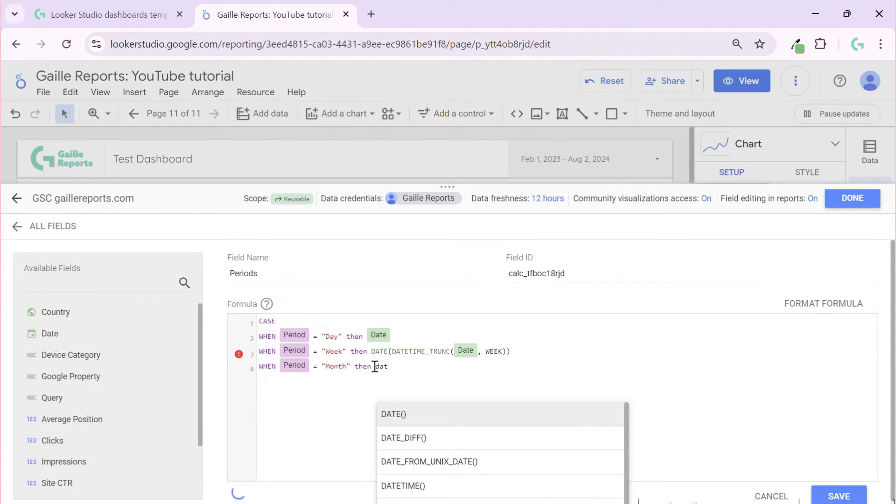
{"action": "type", "text": "e"}
{"action": "scroll", "coordinate": [460, 487], "scroll_direction": "down", "scroll_amount": 2}
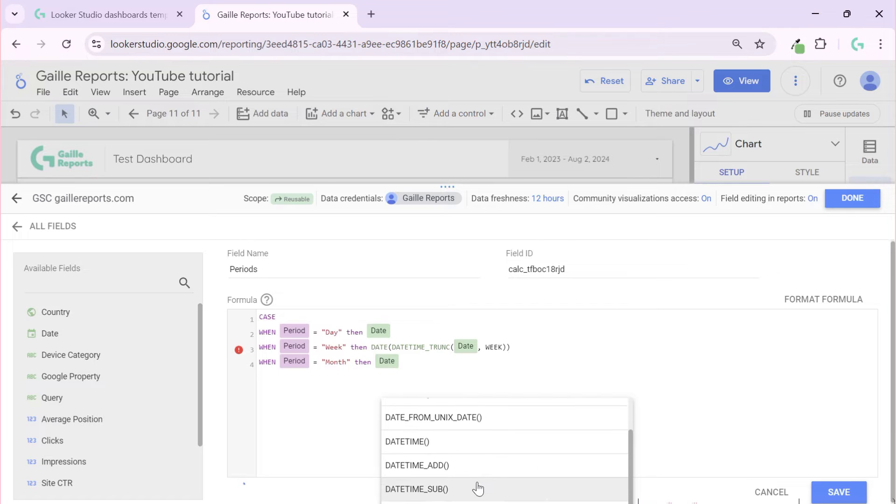
{"action": "scroll", "coordinate": [478, 488], "scroll_direction": "down", "scroll_amount": 1}
{"action": "left_click", "coordinate": [473, 492]}
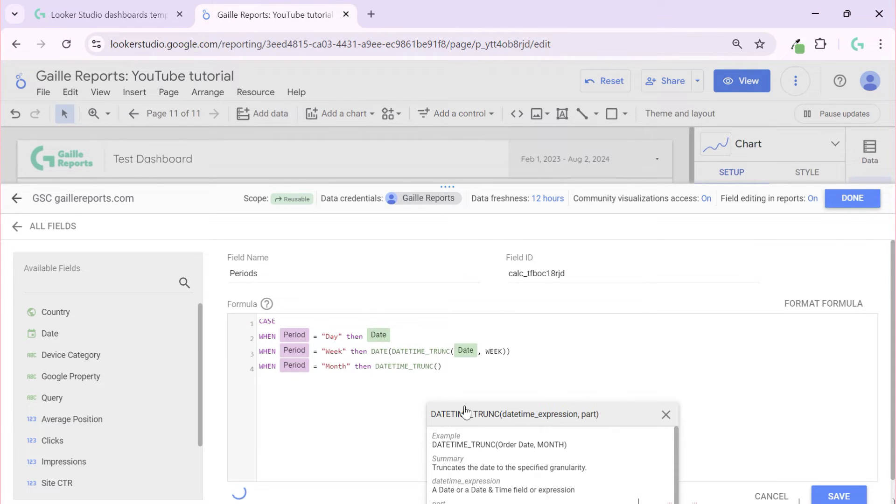
{"action": "type", "text": "date"}
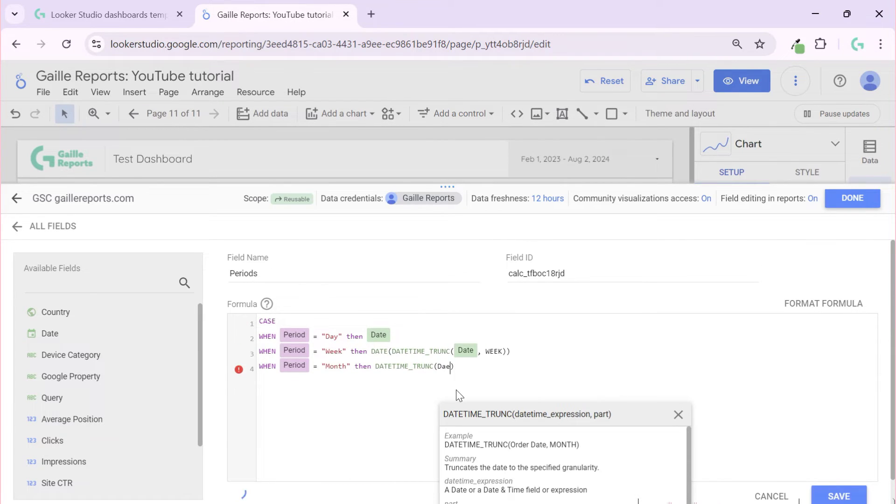
{"action": "type", "text": ","}
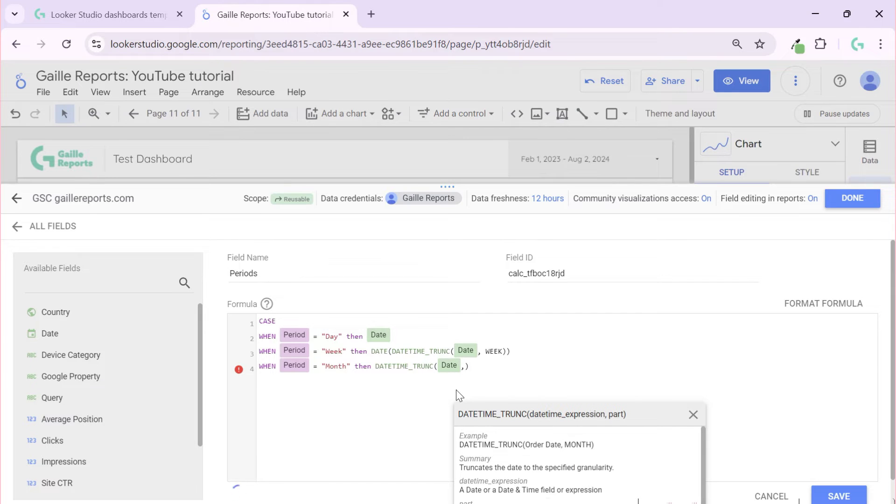
{"action": "type", "text": " Month"}
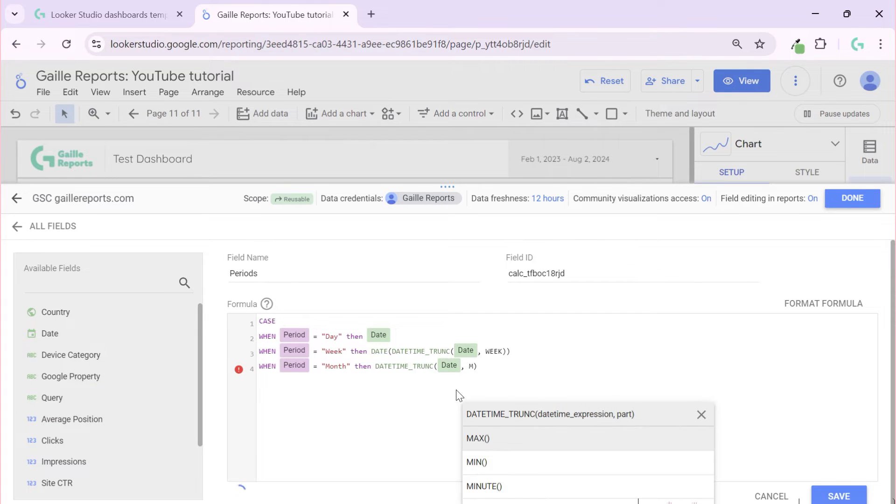
{"action": "type", "text": ")"}
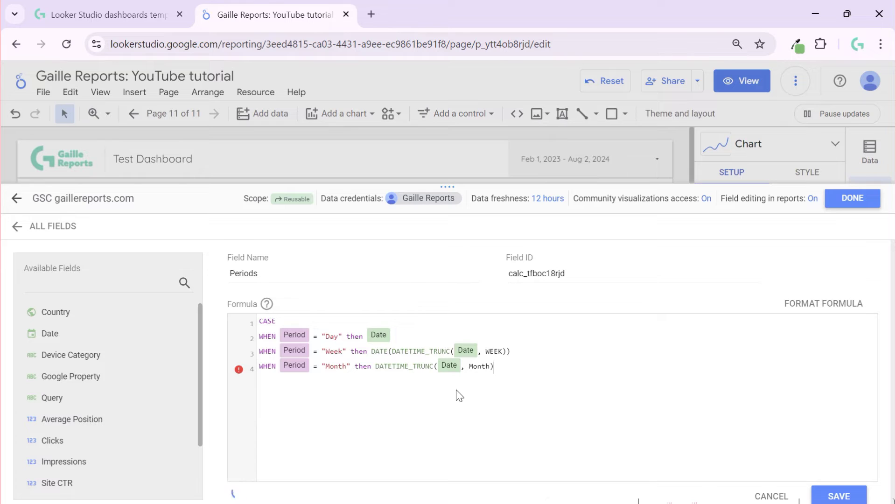
{"action": "key", "text": "Return"}
{"action": "type", "text": "END"}
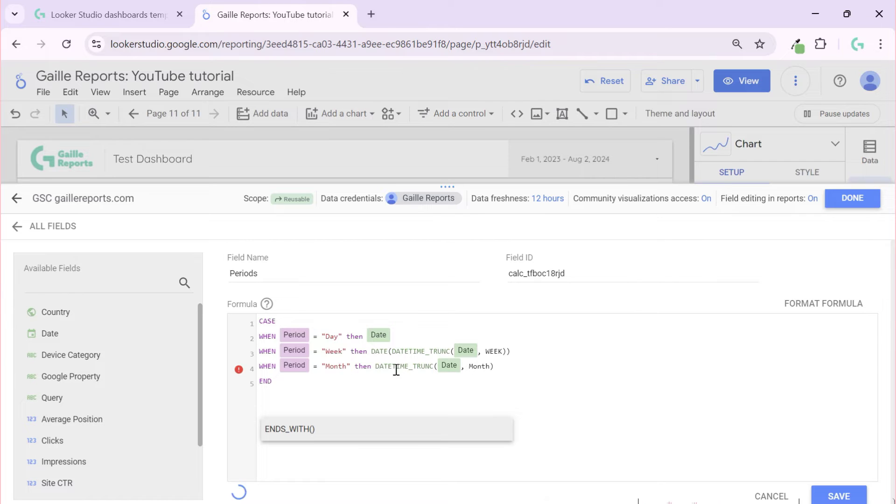
Wrap the Month condition's DATETIME_TRUNC expression in a DATE() function.
{"action": "left_click", "coordinate": [376, 366]}
{"action": "type", "text": "DA"}
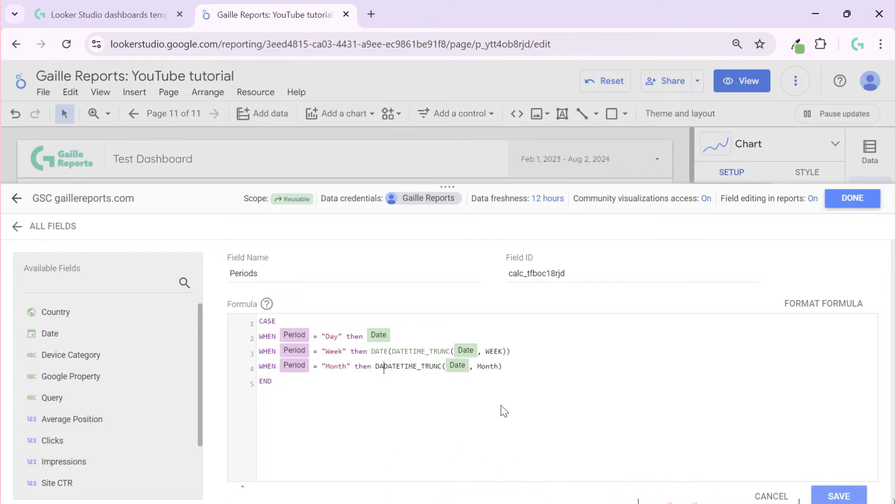
{"action": "type", "text": "TE("}
{"action": "left_click", "coordinate": [528, 372]}
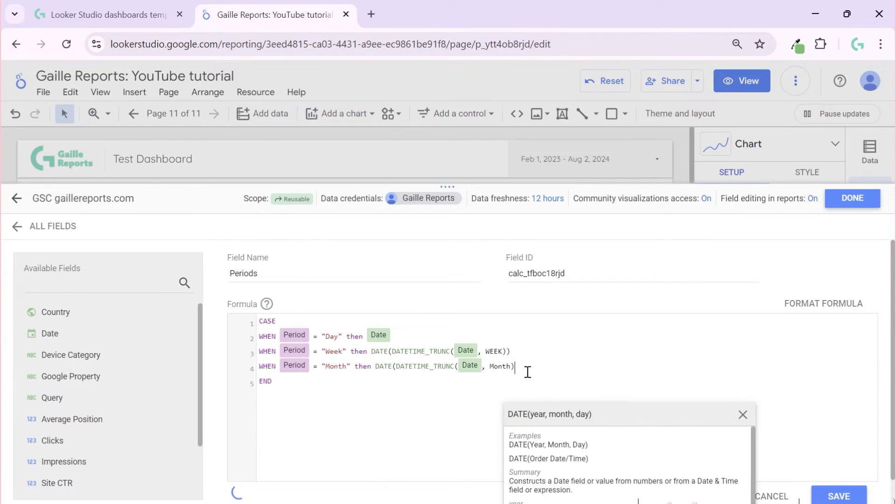
{"action": "type", "text": ")"}
Rewrite the date part in the Month condition's DATETIME_TRUNC in capitals as MONTH.
{"action": "left_click", "coordinate": [511, 366]}
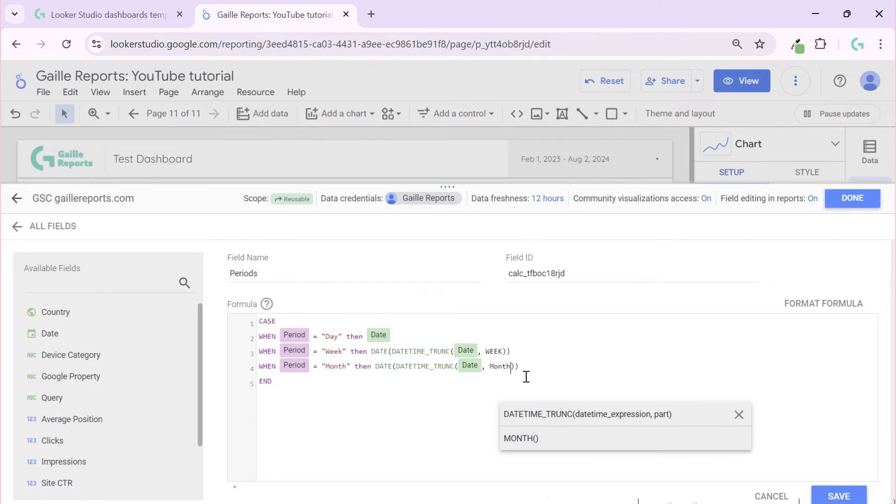
{"action": "key", "text": "BackSpace"}
{"action": "key", "text": "BackSpace"}
{"action": "key", "text": "BackSpace"}
{"action": "key", "text": "BackSpace"}
{"action": "key", "text": "BackSpace"}
{"action": "type", "text": "MONTH"}
{"action": "left_click", "coordinate": [560, 357]}
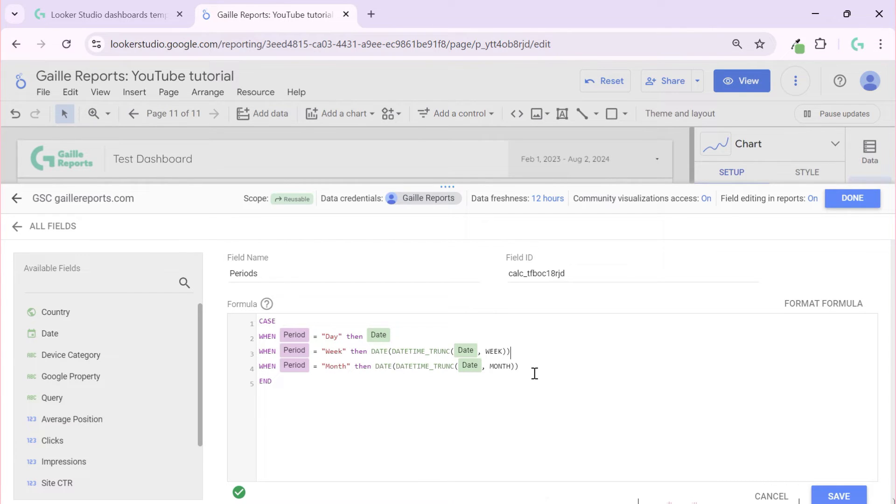
Save the Periods calculated field and close the data source editor.
{"action": "left_click", "coordinate": [857, 495]}
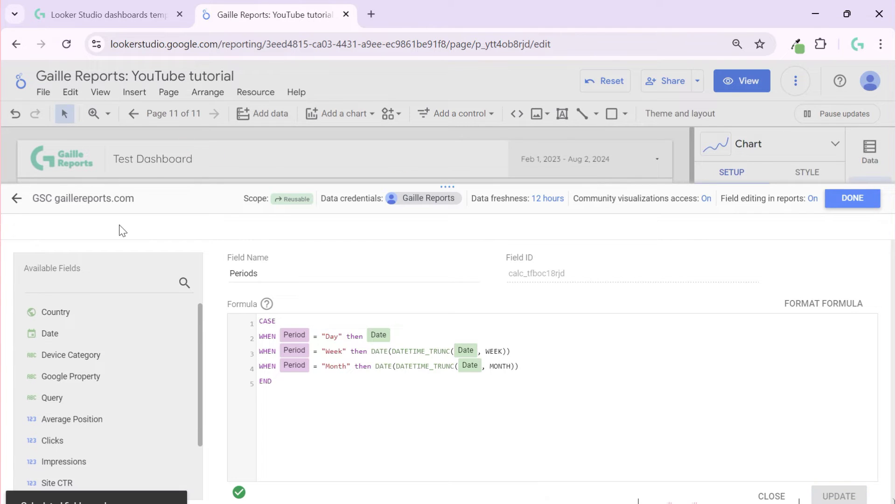
{"action": "left_click", "coordinate": [845, 204]}
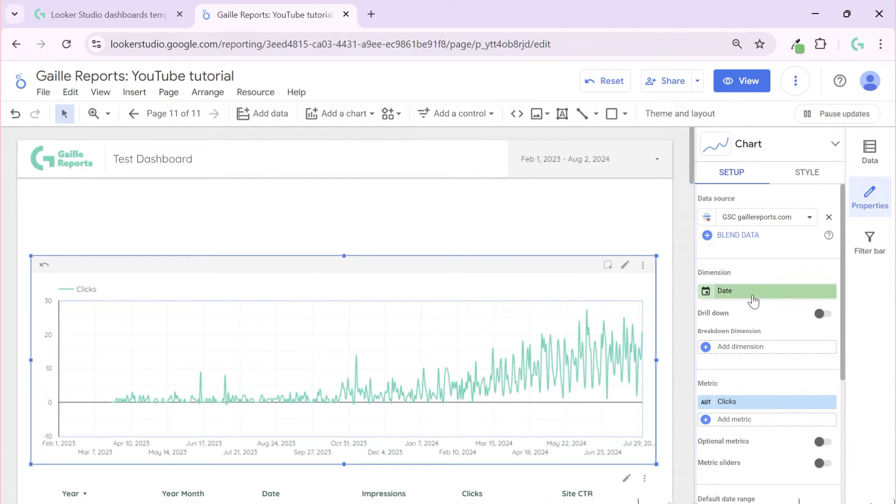
Replace the Date dimension of the Clicks time series chart with the Periods field.
{"action": "left_click", "coordinate": [784, 291]}
{"action": "left_click", "coordinate": [700, 279]}
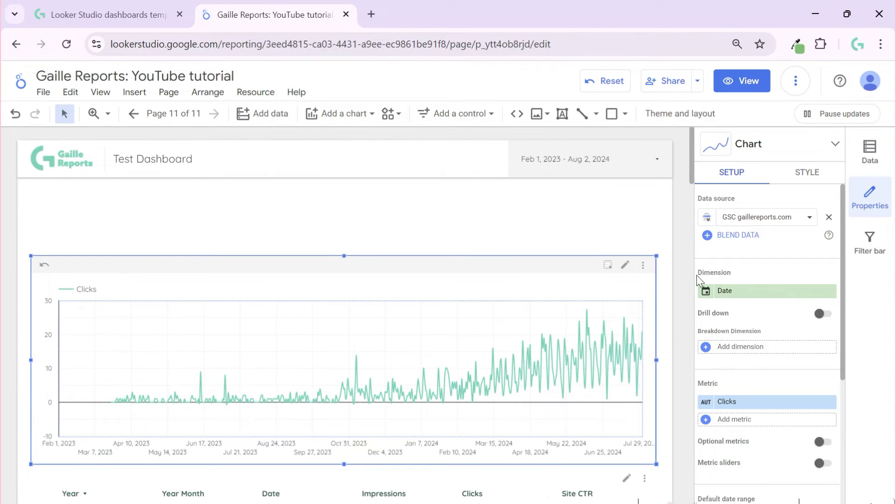
{"action": "left_click", "coordinate": [750, 292]}
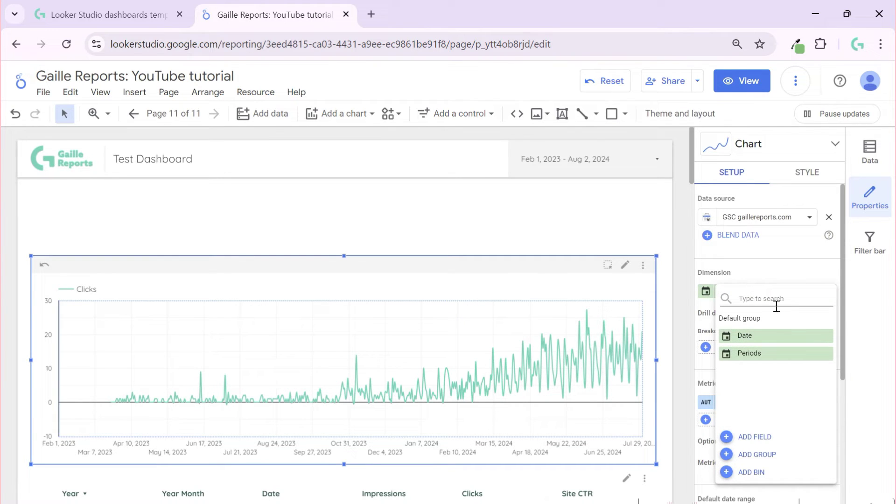
{"action": "left_click", "coordinate": [776, 354]}
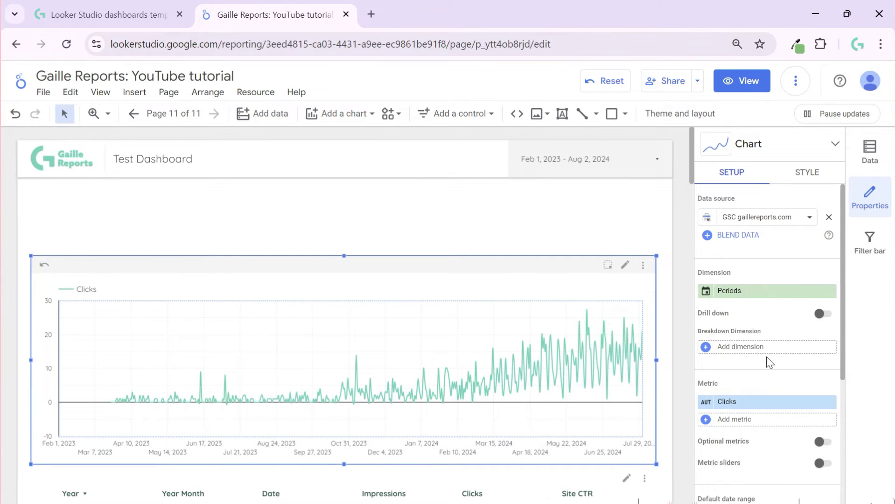
Remove the Year Month and Year dimensions from the table and replace its Date dimension with Periods.
{"action": "left_click", "coordinate": [510, 480]}
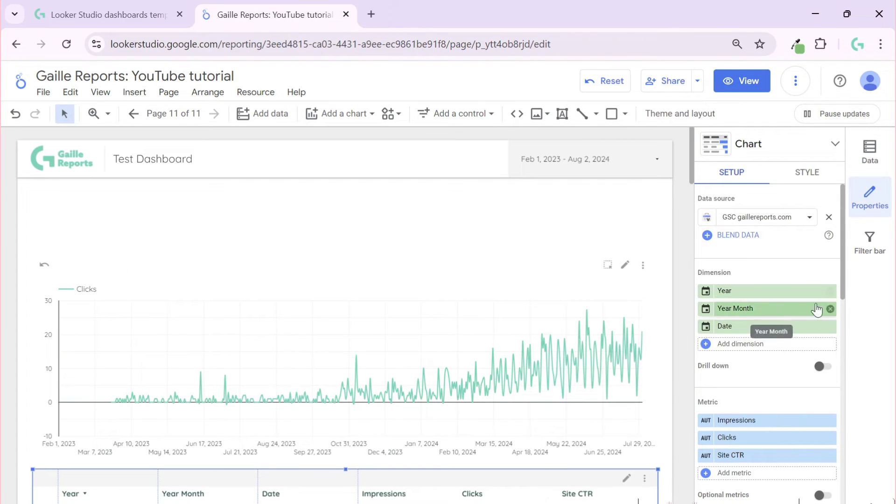
{"action": "left_click", "coordinate": [830, 308]}
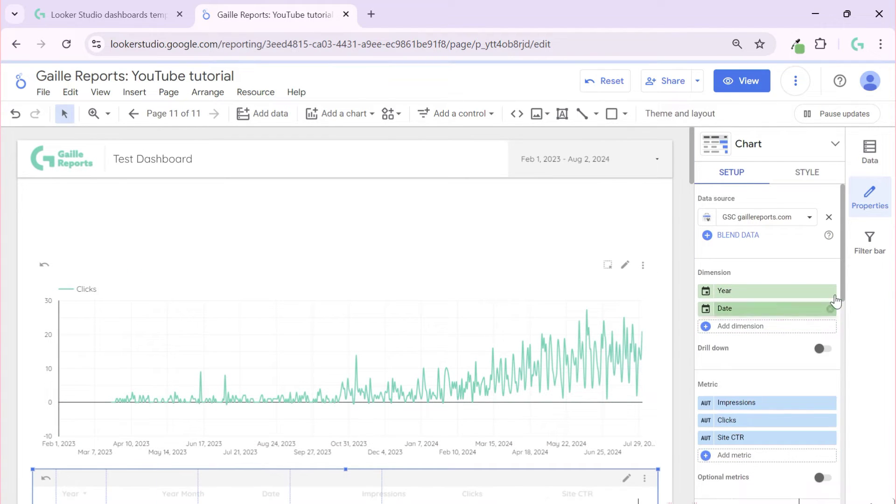
{"action": "left_click", "coordinate": [830, 291]}
{"action": "left_click", "coordinate": [799, 292]}
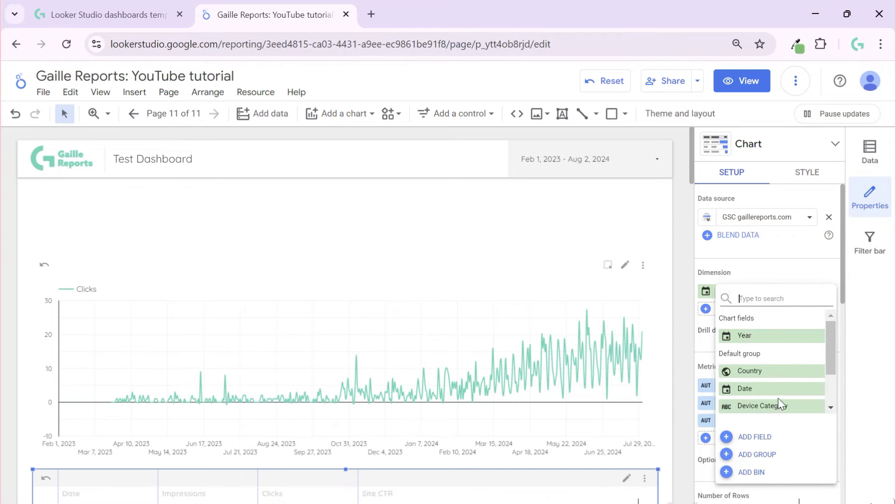
{"action": "type", "text": "pe"}
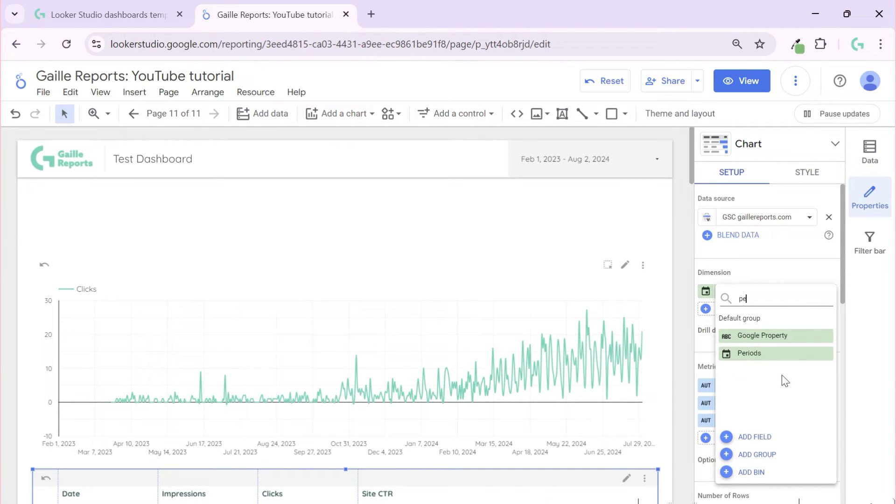
{"action": "left_click", "coordinate": [776, 352]}
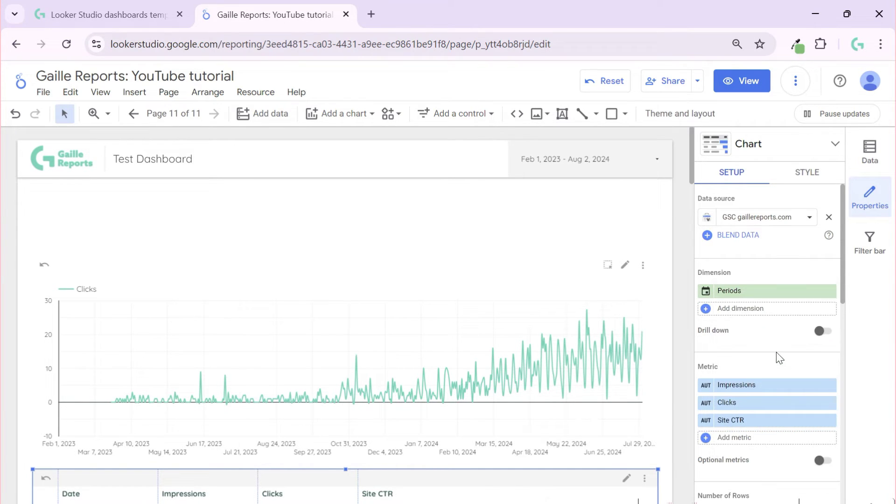
{"action": "left_click", "coordinate": [674, 279]}
Resize the columns of the Periods table to fit their data.
{"action": "scroll", "coordinate": [675, 281], "scroll_direction": "down", "scroll_amount": 5}
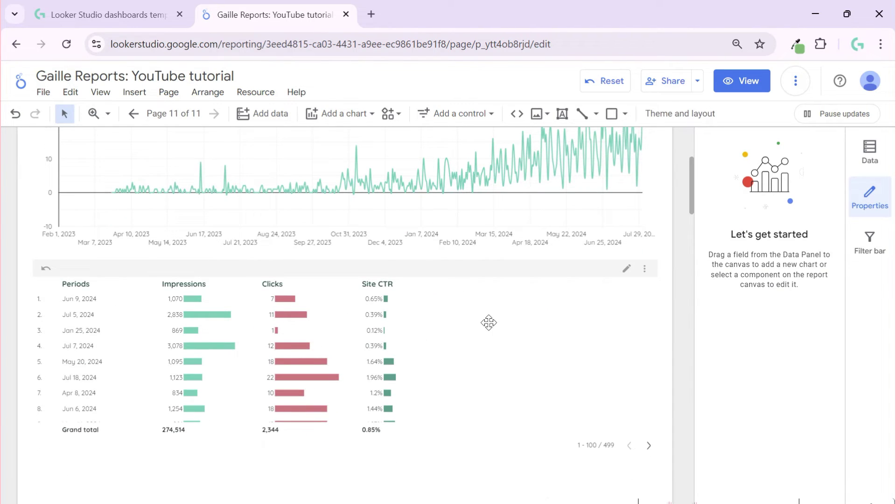
{"action": "right_click", "coordinate": [490, 326]}
{"action": "mouse_move", "coordinate": [578, 362]}
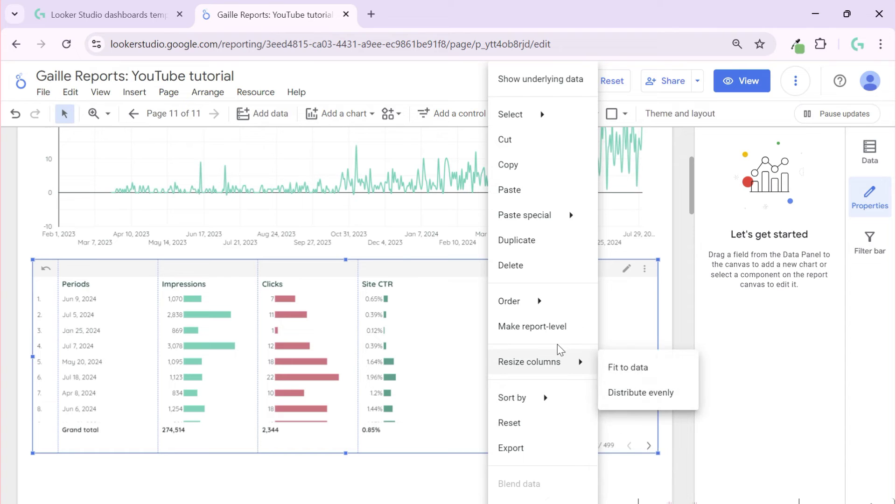
{"action": "left_click", "coordinate": [609, 377]}
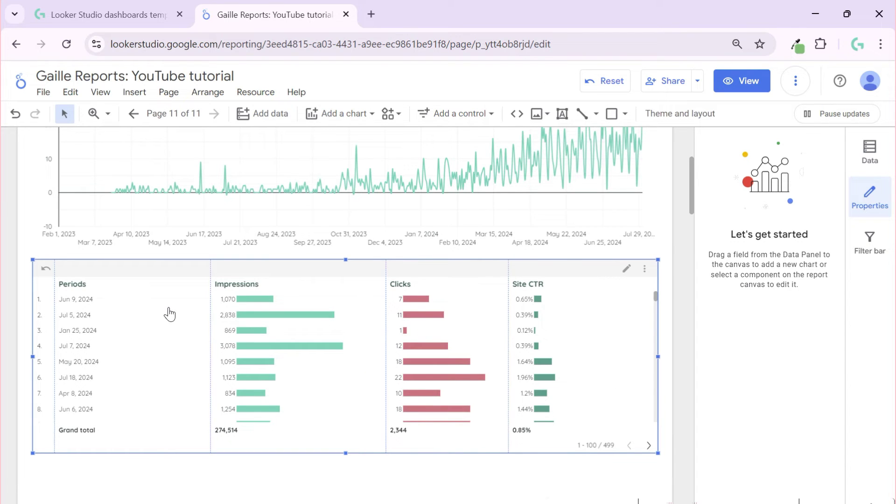
{"action": "left_click", "coordinate": [674, 292]}
Add a fixed-size list control to the empty area between the report header and the Clicks chart.
{"action": "scroll", "coordinate": [674, 292], "scroll_direction": "up", "scroll_amount": 5}
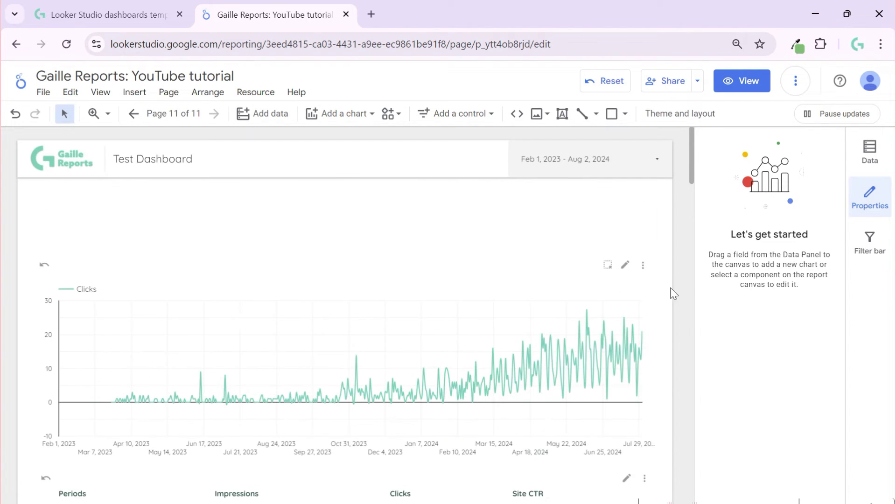
{"action": "left_click", "coordinate": [462, 115]}
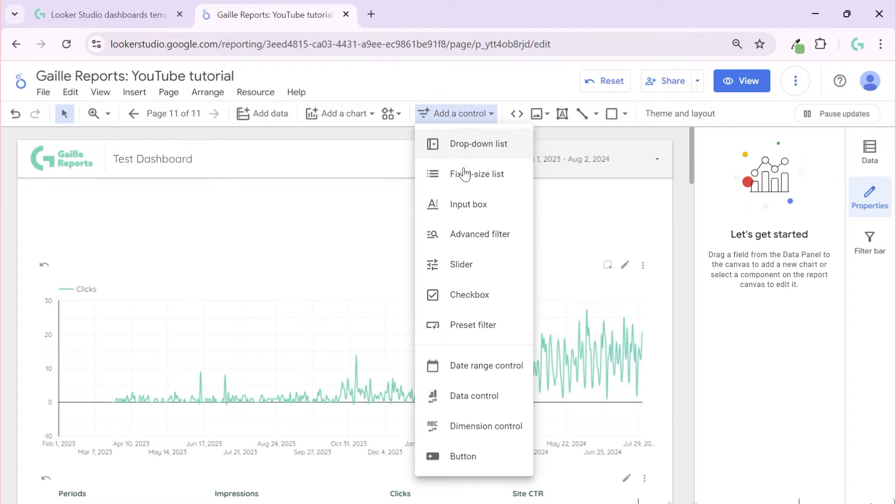
{"action": "left_click", "coordinate": [501, 177]}
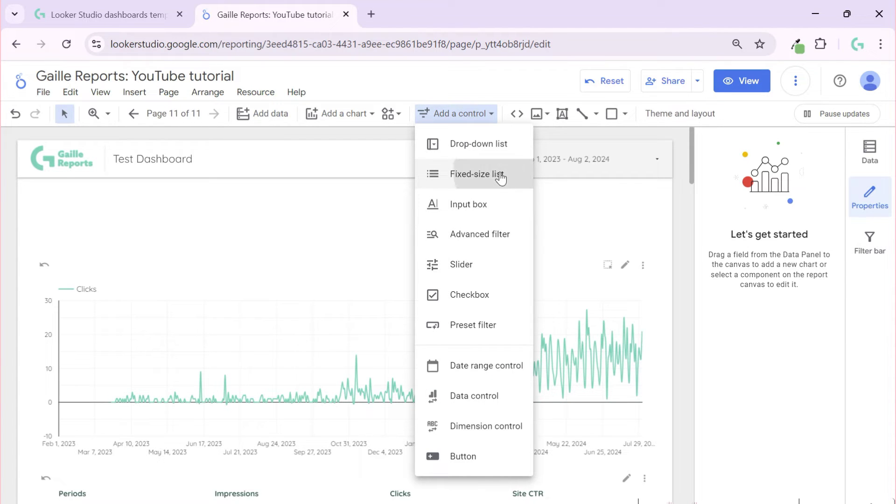
{"action": "left_click", "coordinate": [33, 192]}
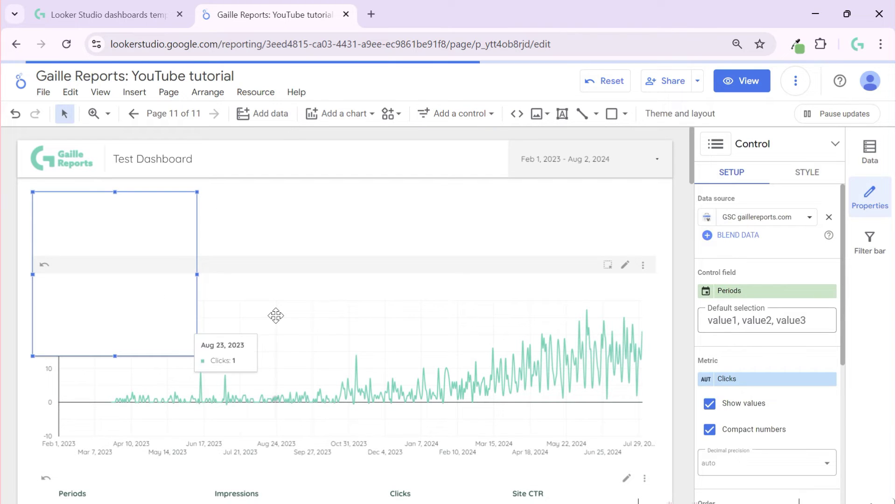
{"action": "left_click", "coordinate": [276, 316]}
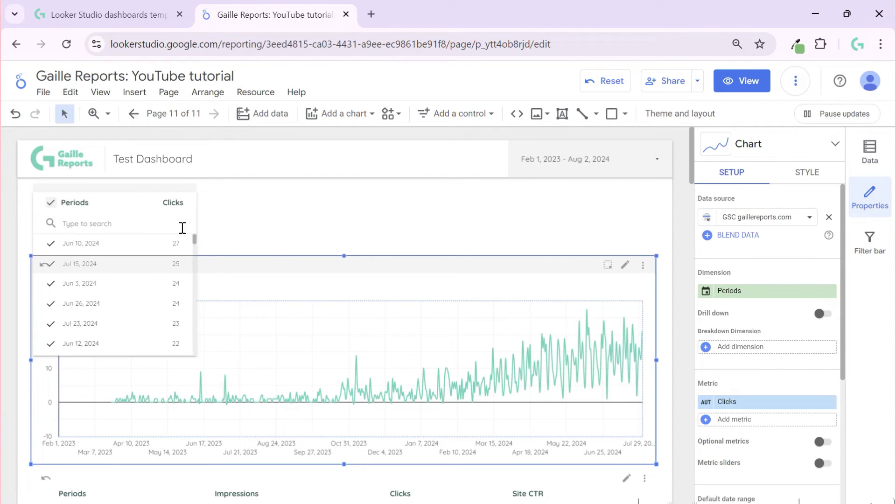
{"action": "left_click", "coordinate": [738, 293]}
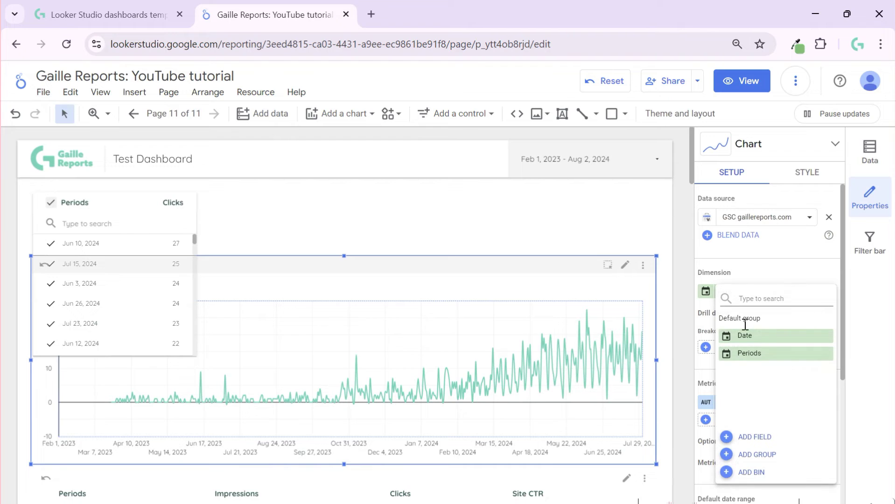
{"action": "type", "text": "pe"}
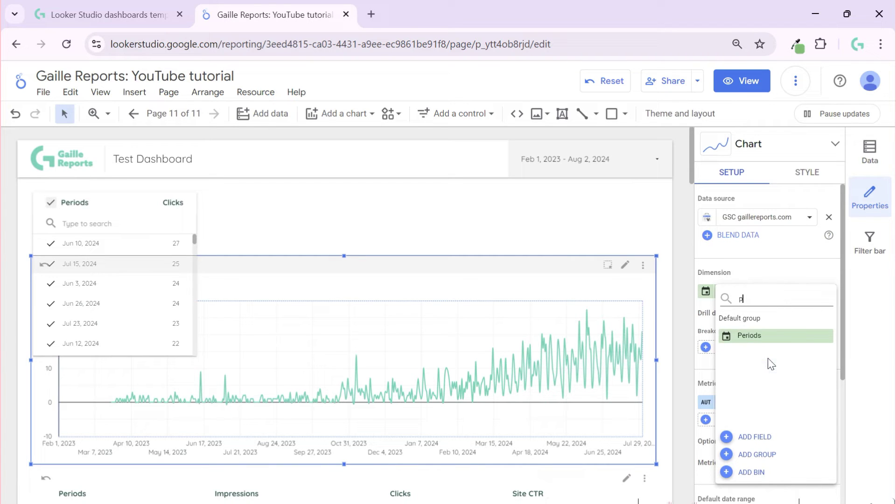
{"action": "left_click", "coordinate": [781, 269]}
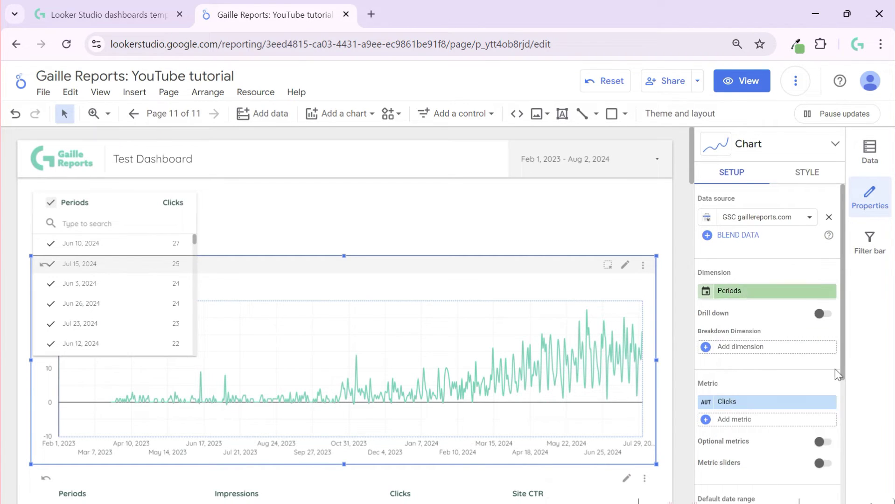
{"action": "left_click", "coordinate": [829, 402]}
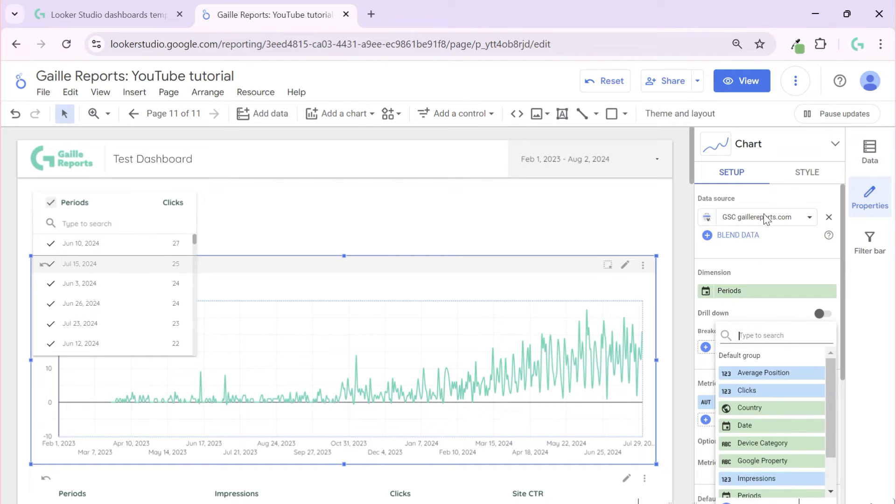
{"action": "left_click", "coordinate": [224, 201]}
Remove the Clicks metric from the list control and set its control field to the Period parameter.
{"action": "left_click", "coordinate": [154, 219]}
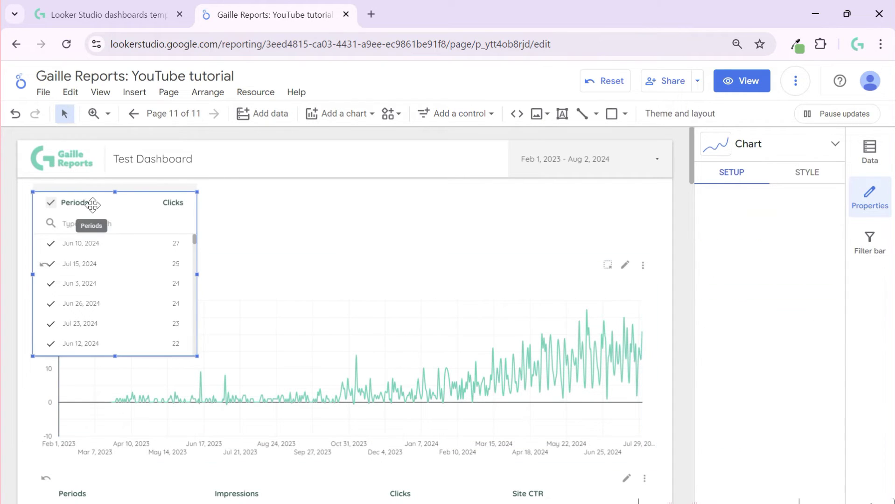
{"action": "left_click", "coordinate": [831, 380]}
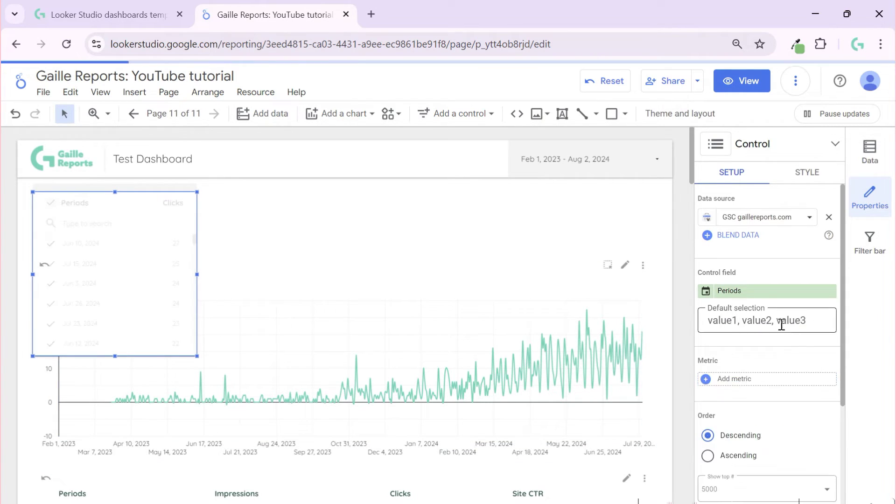
{"action": "left_click", "coordinate": [752, 290]}
{"action": "type", "text": "pe"}
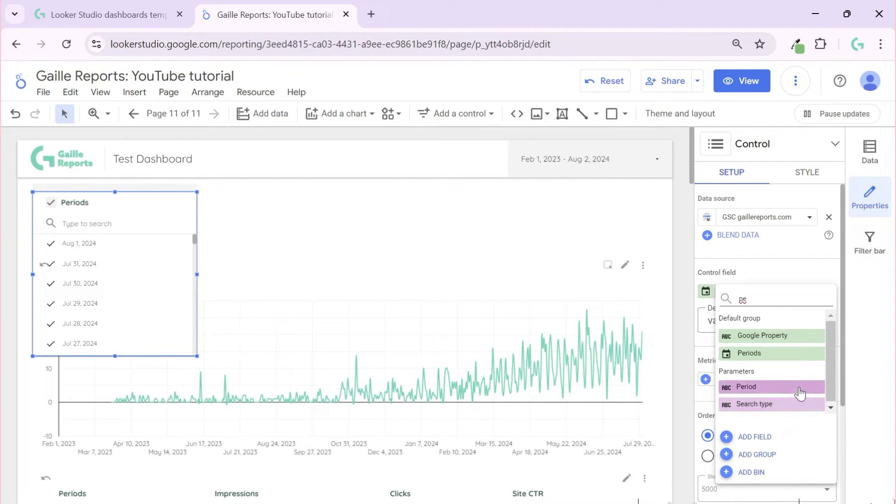
{"action": "left_click", "coordinate": [800, 393]}
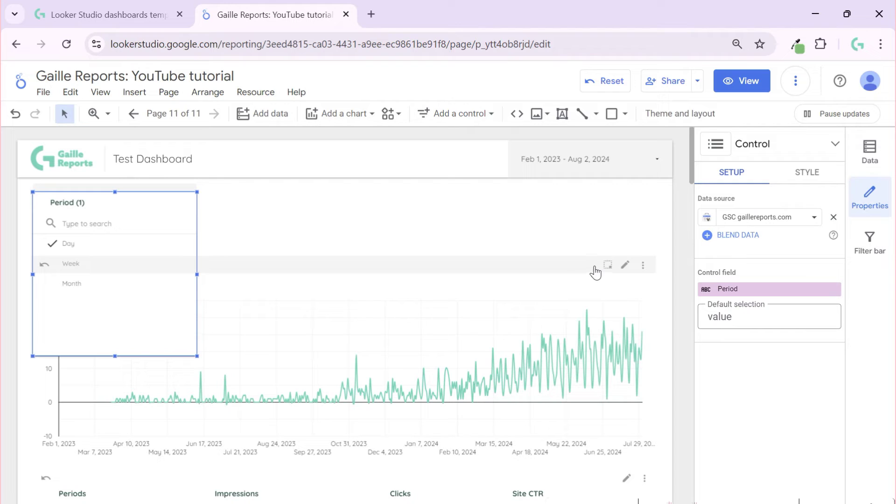
Disable the search box of the Period list control and set its list text size to 14px.
{"action": "left_click", "coordinate": [808, 173]}
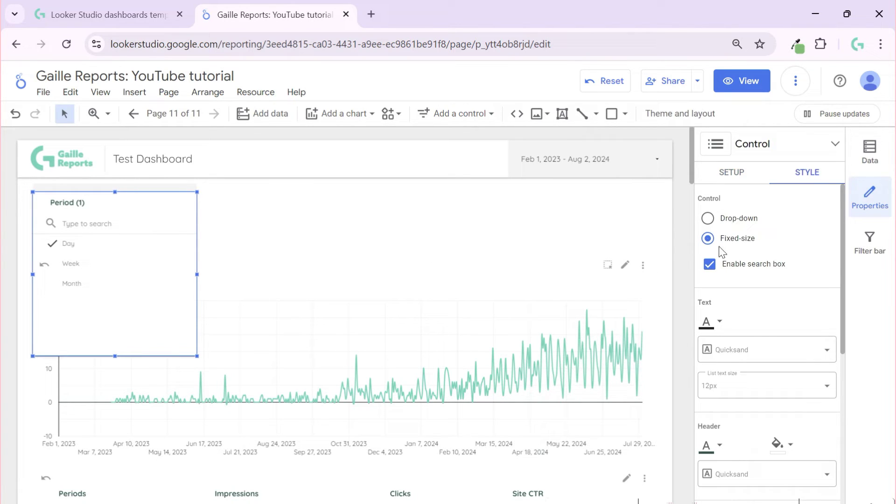
{"action": "left_click", "coordinate": [709, 264]}
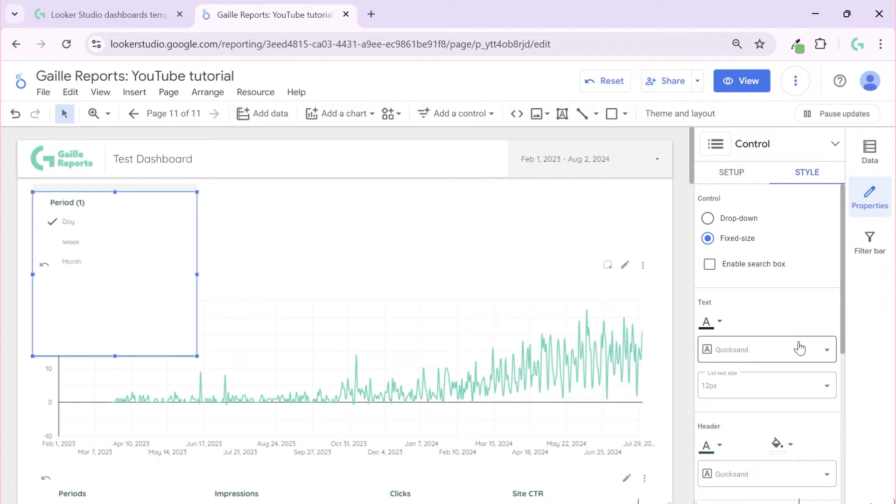
{"action": "scroll", "coordinate": [800, 345], "scroll_direction": "down", "scroll_amount": 5}
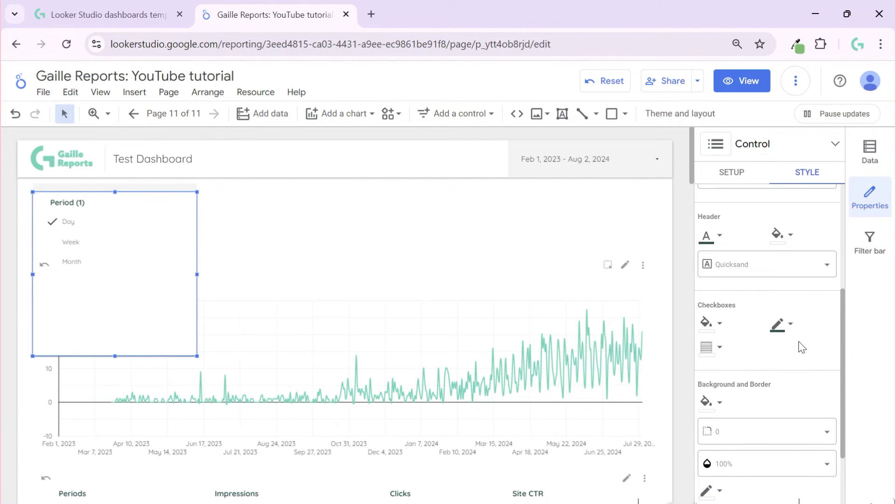
{"action": "scroll", "coordinate": [799, 343], "scroll_direction": "down", "scroll_amount": 3}
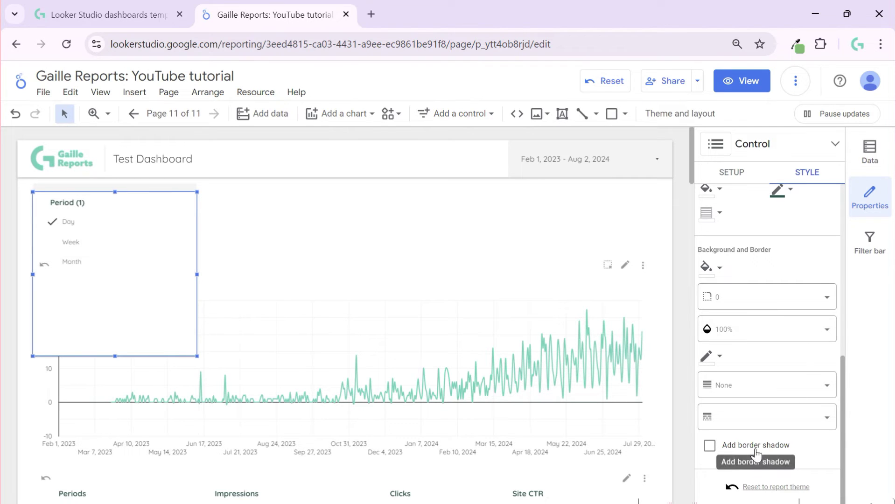
{"action": "scroll", "coordinate": [792, 300], "scroll_direction": "up", "scroll_amount": 5}
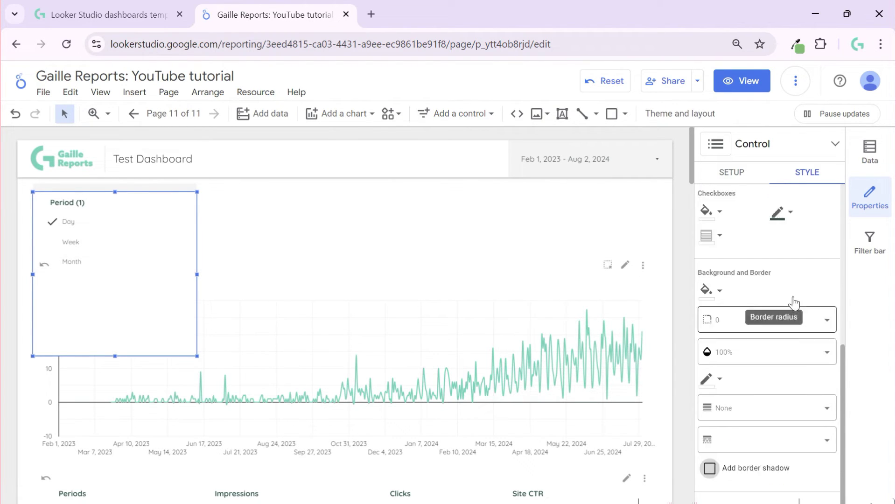
{"action": "left_click", "coordinate": [764, 256]}
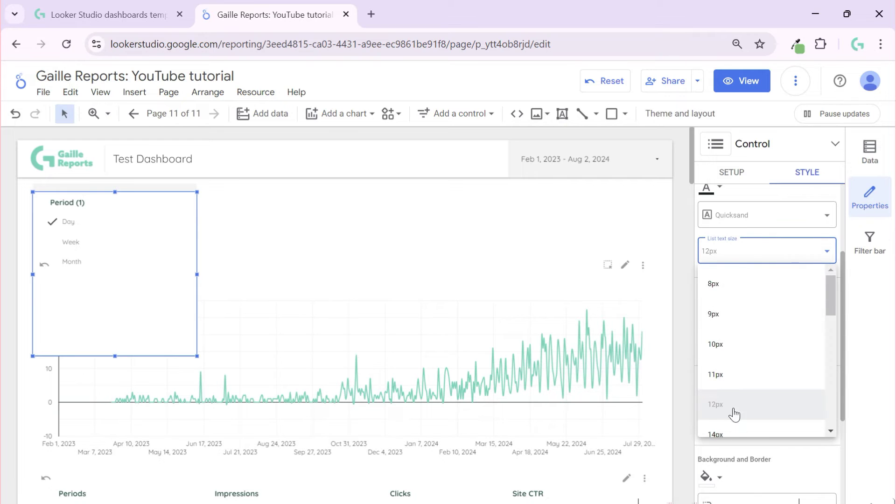
{"action": "left_click", "coordinate": [740, 429]}
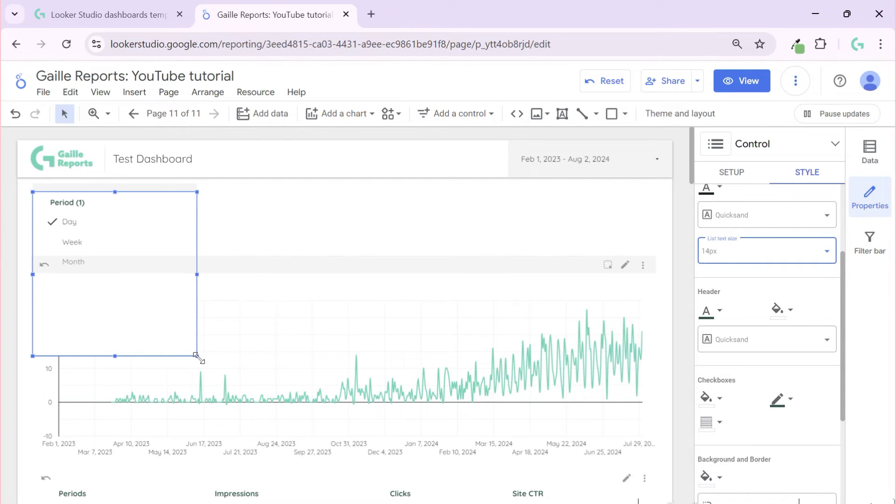
Shrink the Period control around its three options, and narrow the Clicks chart and move it up beside the control.
{"action": "left_click_drag", "start_coordinate": [197, 356], "coordinate": [135, 289]}
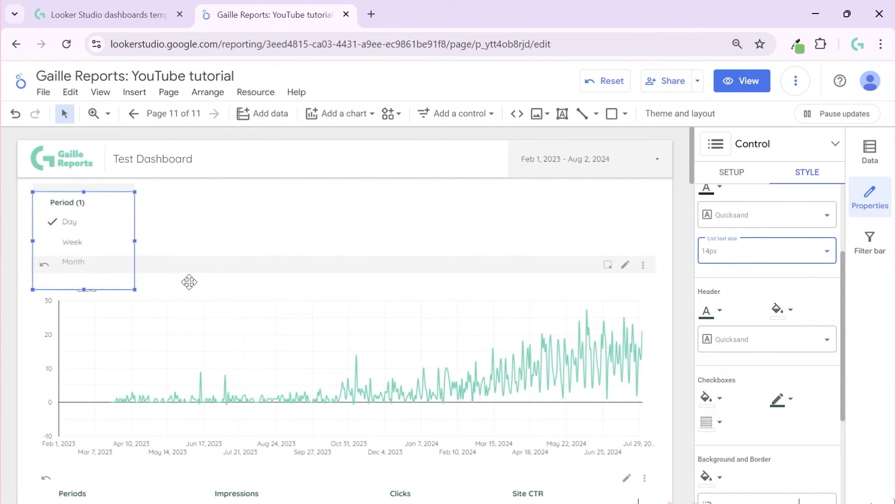
{"action": "left_click", "coordinate": [72, 374]}
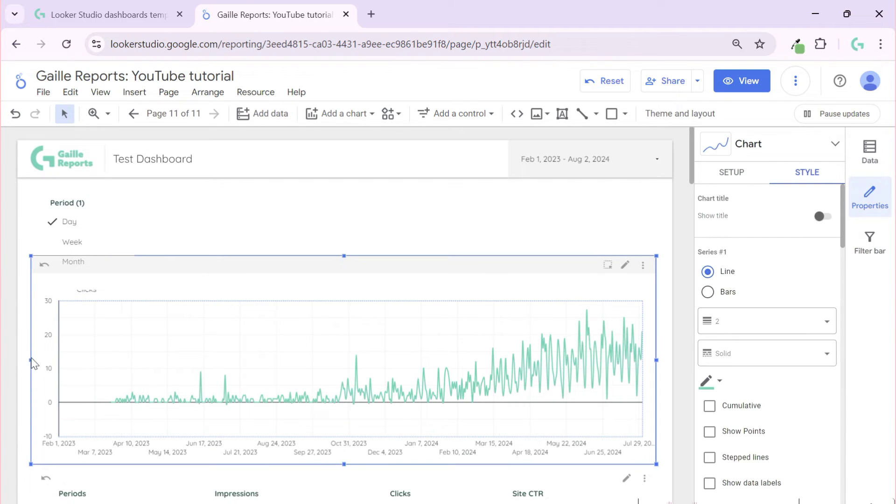
{"action": "left_click_drag", "start_coordinate": [30, 360], "coordinate": [103, 360]}
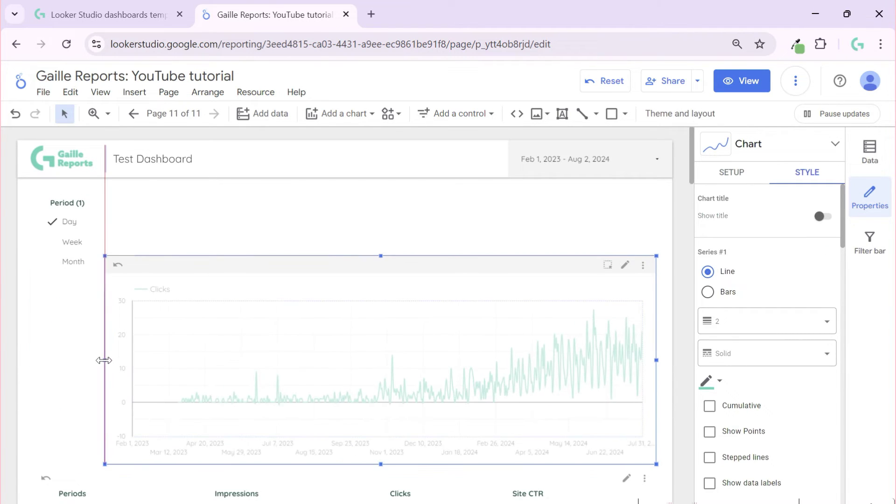
{"action": "left_click_drag", "start_coordinate": [155, 275], "coordinate": [155, 222]}
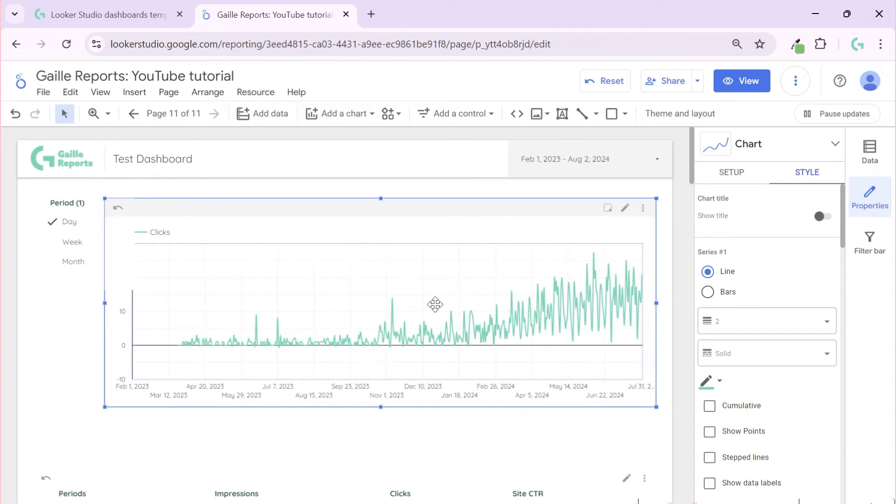
Move the table up directly below the Clicks chart and narrow it from its left edge to roughly match the chart's width.
{"action": "scroll", "coordinate": [314, 472], "scroll_direction": "down", "scroll_amount": 2}
{"action": "left_click_drag", "start_coordinate": [220, 424], "coordinate": [224, 372]}
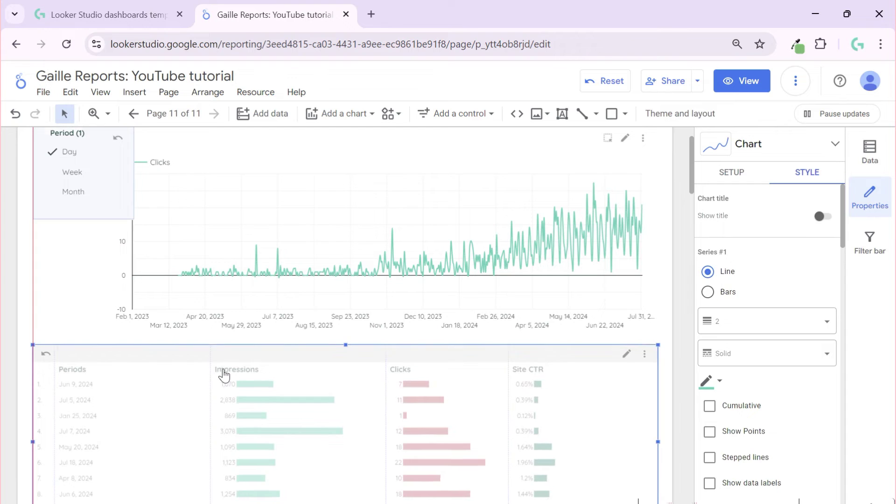
{"action": "left_click", "coordinate": [677, 331]}
{"action": "scroll", "coordinate": [676, 326], "scroll_direction": "up", "scroll_amount": 2}
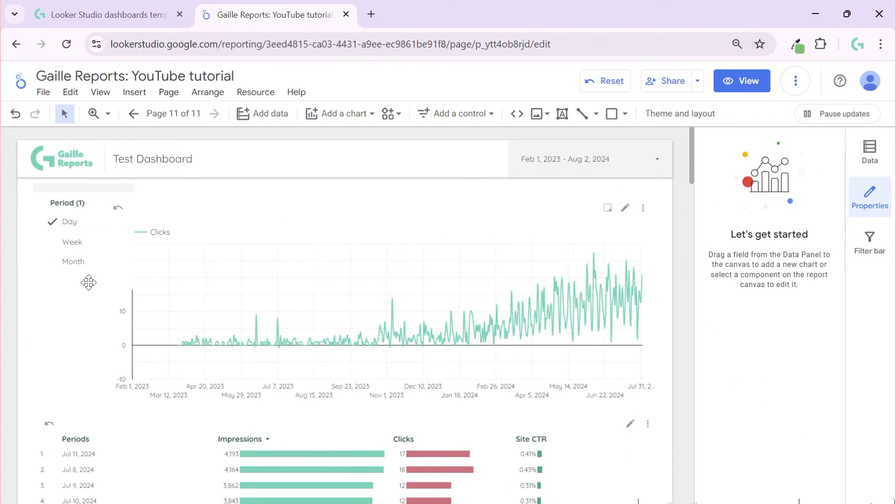
{"action": "left_click", "coordinate": [73, 456]}
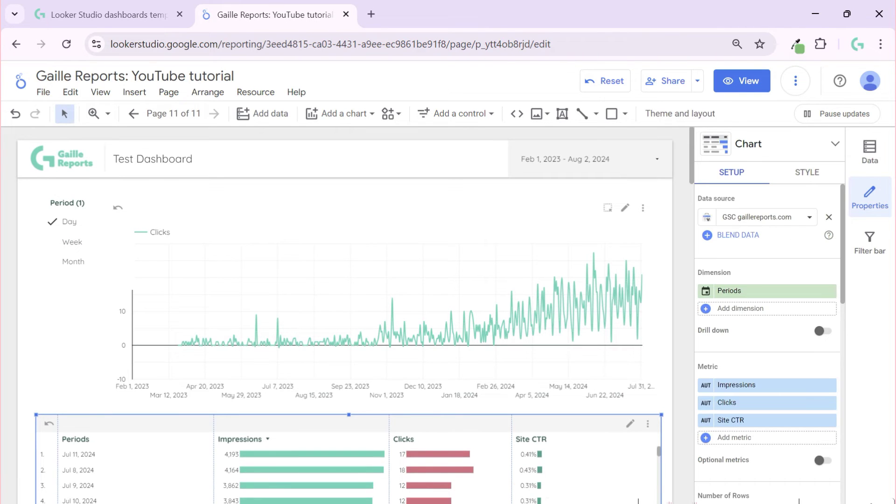
{"action": "left_click_drag", "start_coordinate": [36, 502], "coordinate": [95, 501]}
{"action": "left_click", "coordinate": [73, 366]}
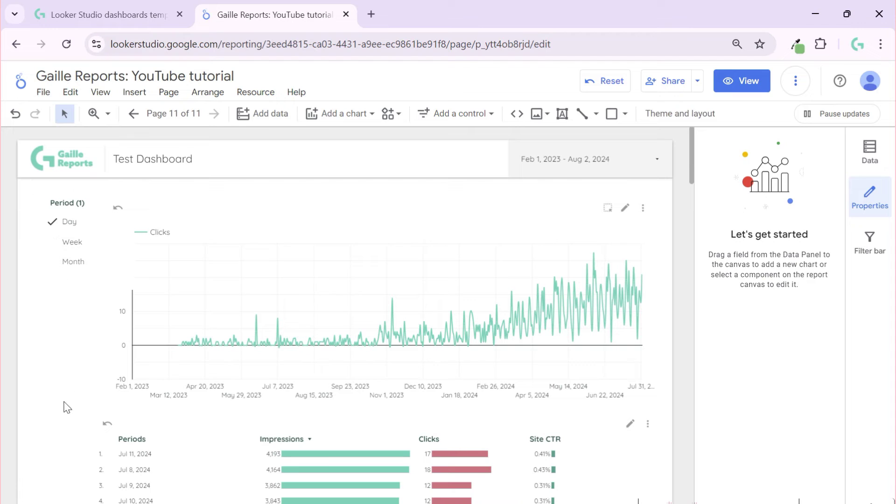
Open the report in view mode and test the Period control by selecting Week and then Month.
{"action": "left_click", "coordinate": [210, 259]}
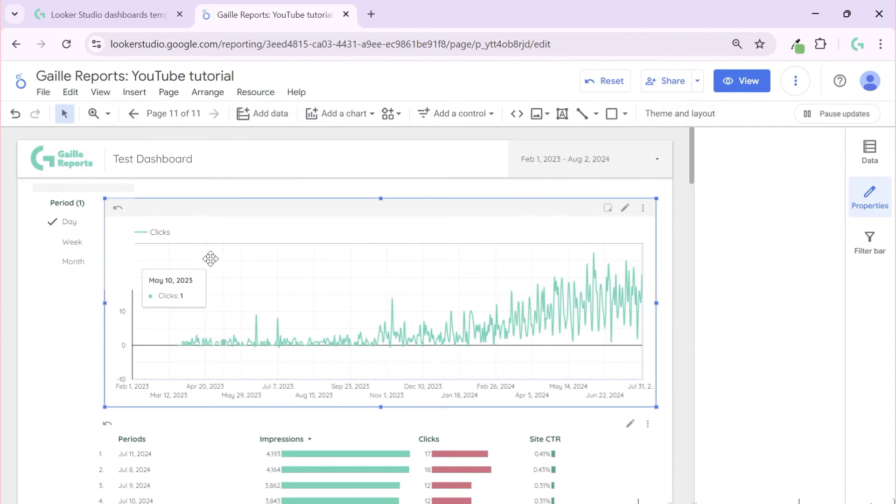
{"action": "left_click", "coordinate": [741, 83]}
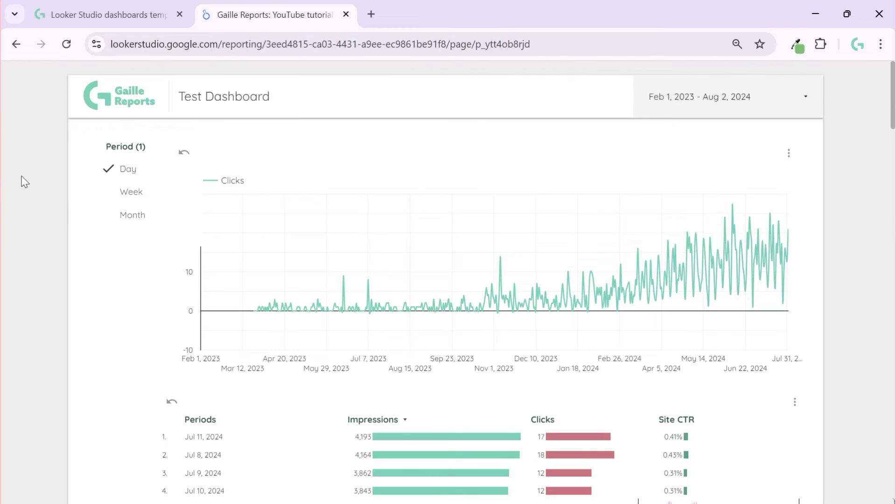
{"action": "left_click", "coordinate": [124, 192]}
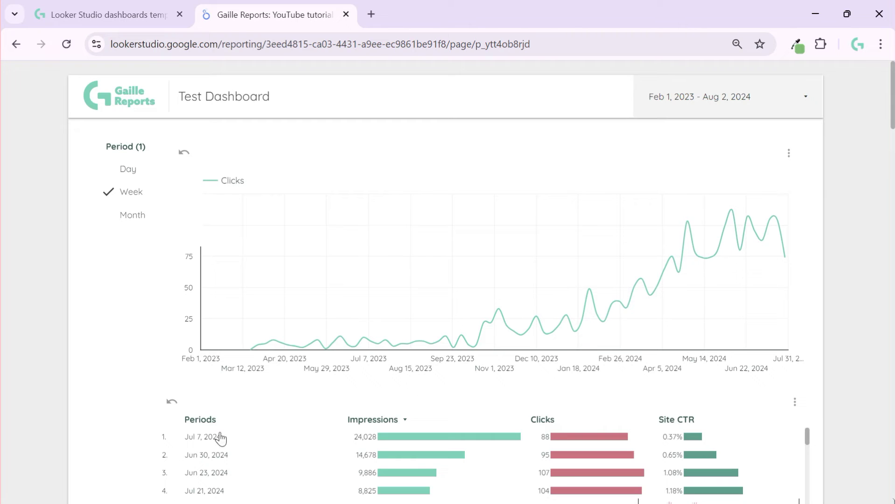
{"action": "left_click", "coordinate": [125, 217]}
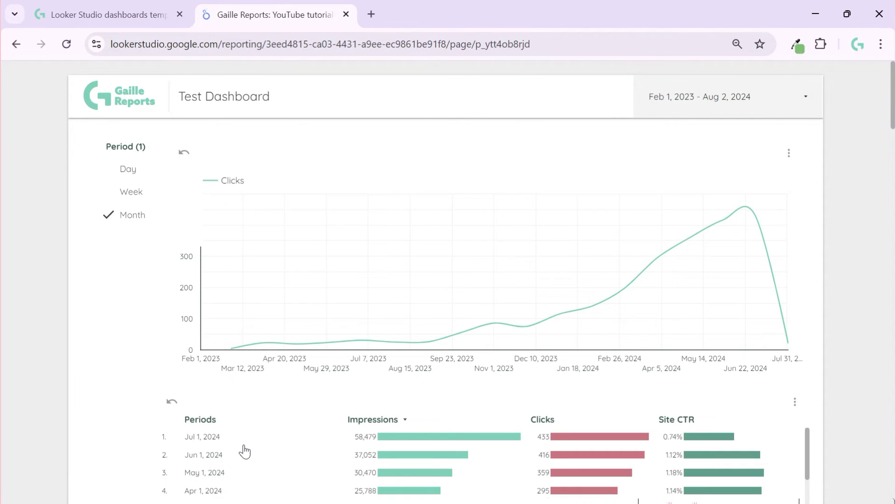
Sort the table by Periods in descending order and test the Period control with Week and Month, checking the table's rows.
{"action": "left_click", "coordinate": [202, 419]}
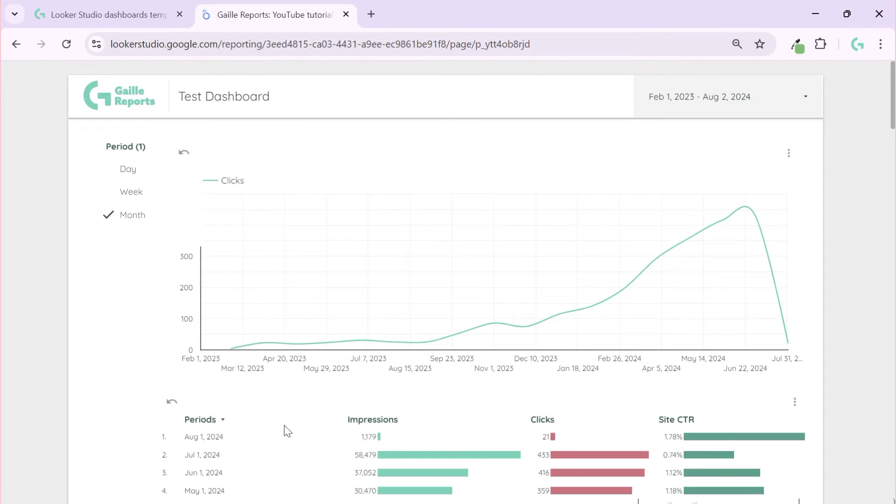
{"action": "left_click", "coordinate": [109, 192]}
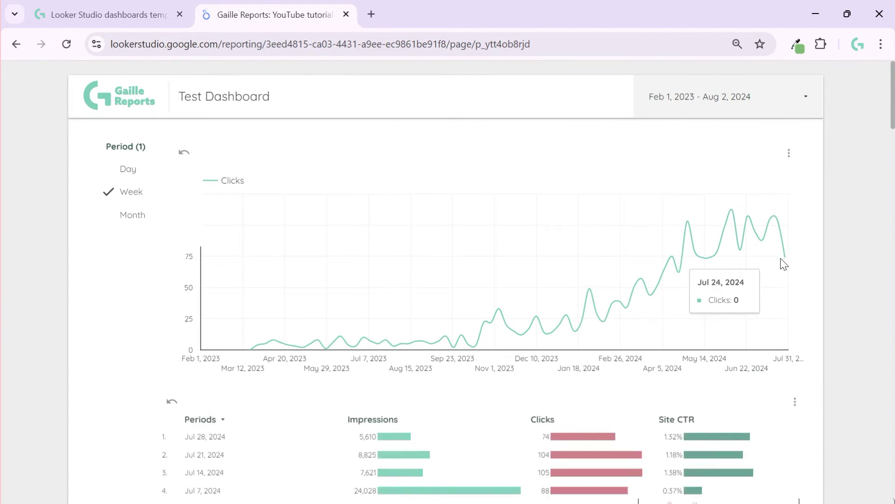
{"action": "left_click", "coordinate": [132, 216]}
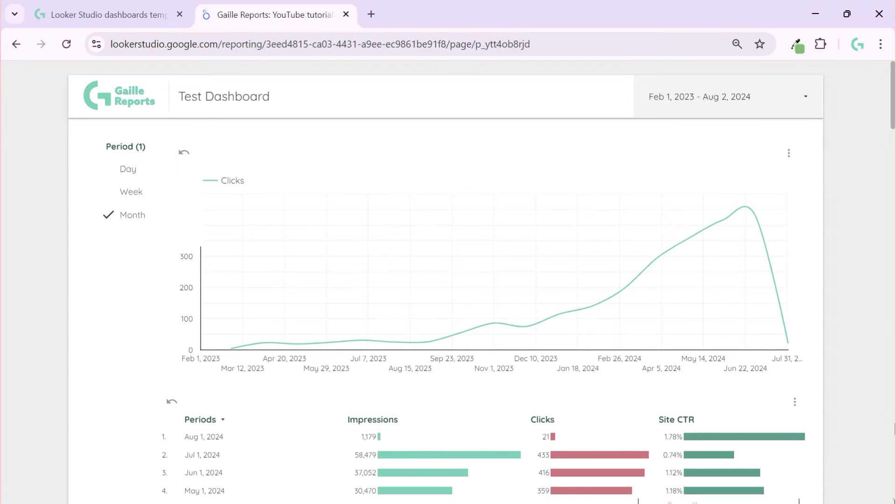
{"action": "scroll", "coordinate": [870, 404], "scroll_direction": "down", "scroll_amount": 2}
{"action": "scroll", "coordinate": [870, 404], "scroll_direction": "down", "scroll_amount": 5}
{"action": "scroll", "coordinate": [870, 404], "scroll_direction": "up", "scroll_amount": 6}
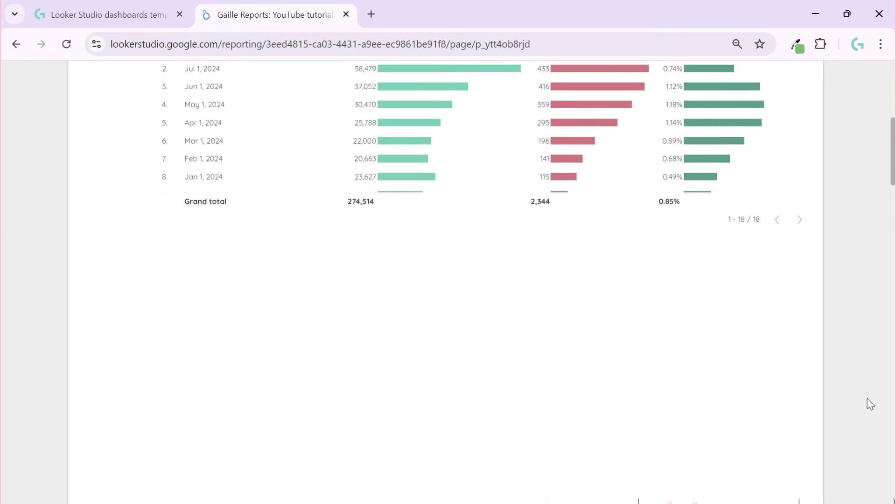
{"action": "scroll", "coordinate": [870, 404], "scroll_direction": "up", "scroll_amount": 2}
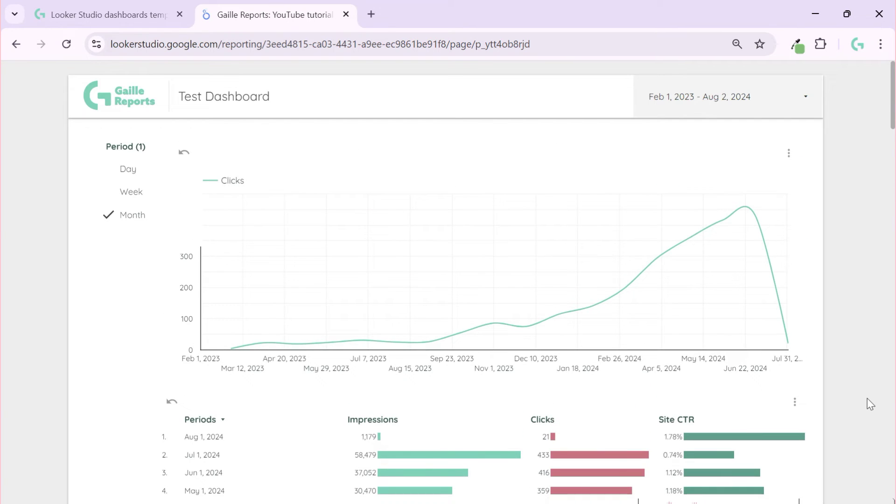
Test the Period control by cycling twice through Day, Week and Month, checking the Clicks chart and the table.
{"action": "left_click", "coordinate": [128, 171]}
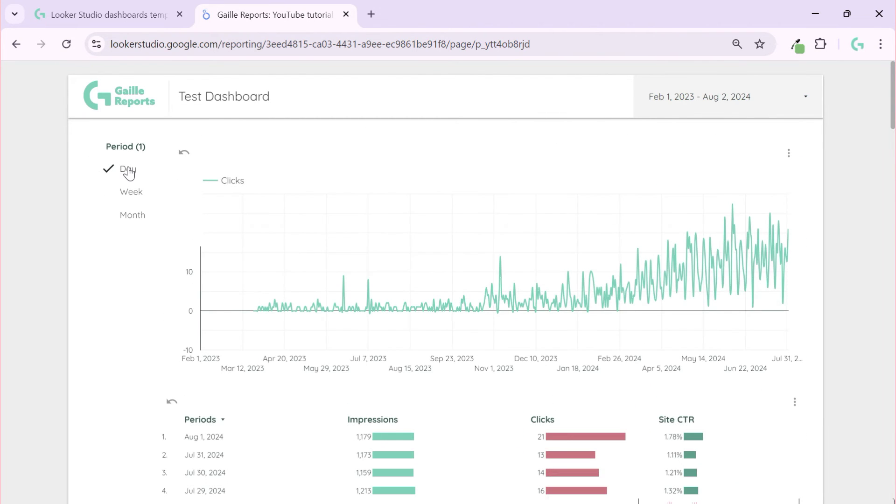
{"action": "left_click", "coordinate": [129, 195]}
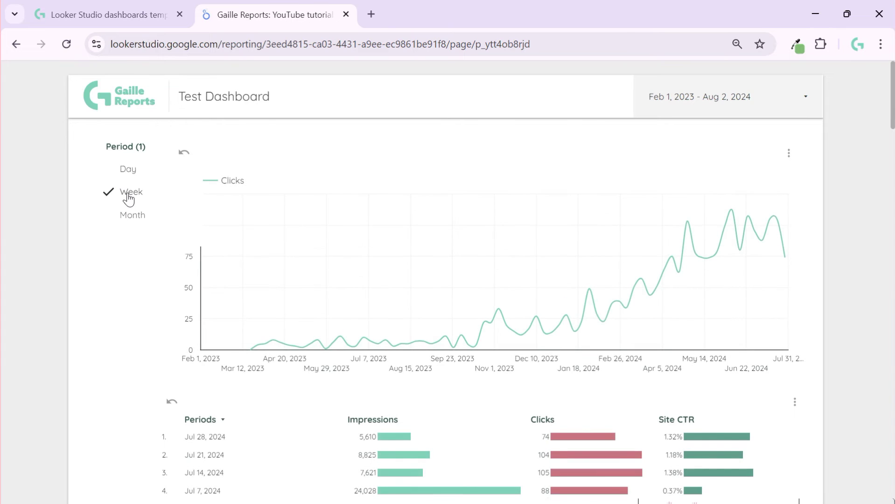
{"action": "left_click", "coordinate": [128, 222]}
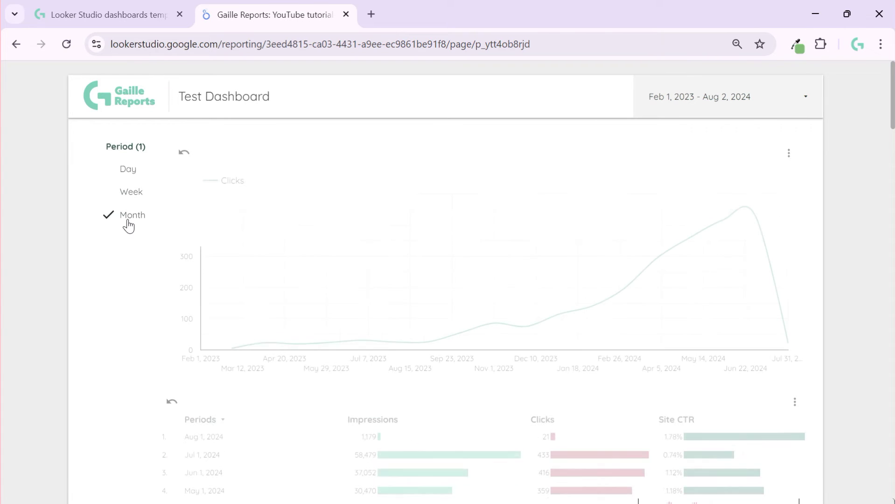
{"action": "left_click", "coordinate": [130, 173]}
{"action": "left_click", "coordinate": [131, 195]}
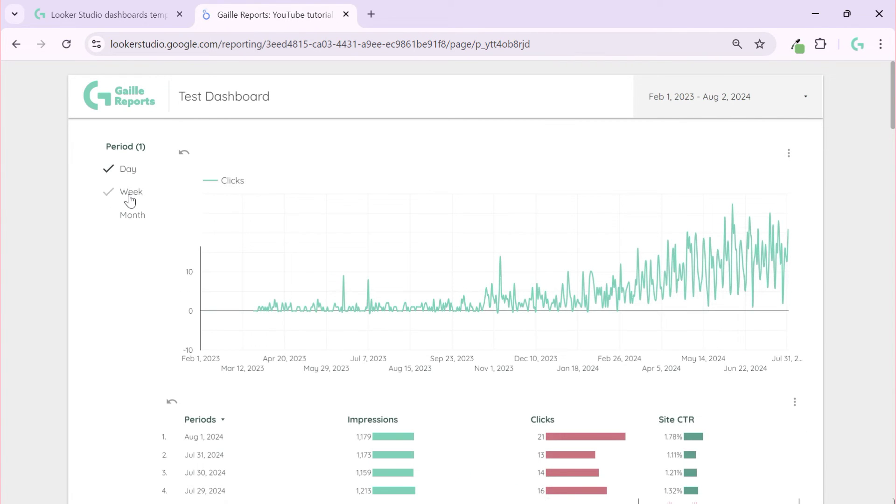
{"action": "left_click", "coordinate": [130, 223]}
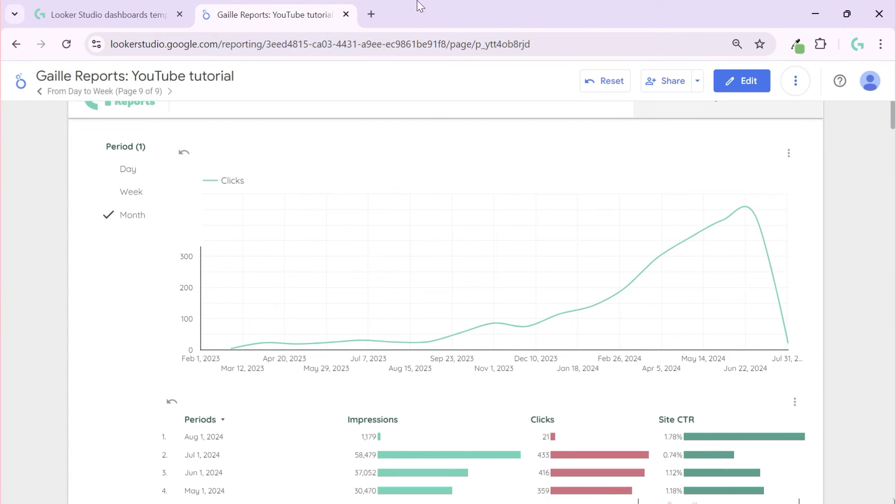
Return the report to edit mode and open the Periods calculated field from the Clicks chart's GSC gaillereports.com data source.
{"action": "left_click", "coordinate": [744, 80]}
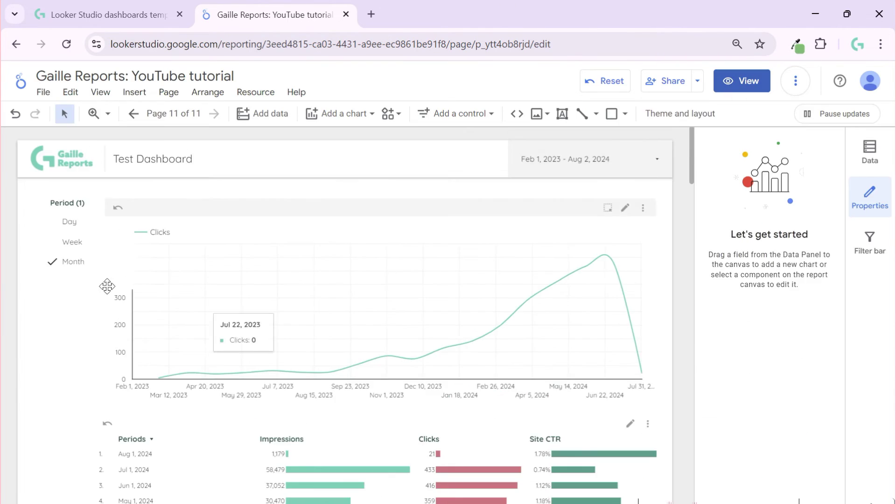
{"action": "left_click", "coordinate": [90, 245]}
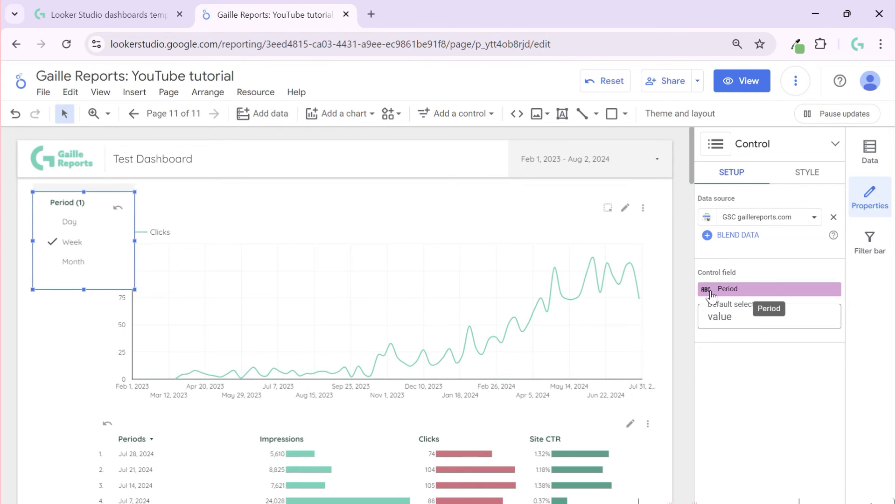
{"action": "left_click", "coordinate": [288, 243]}
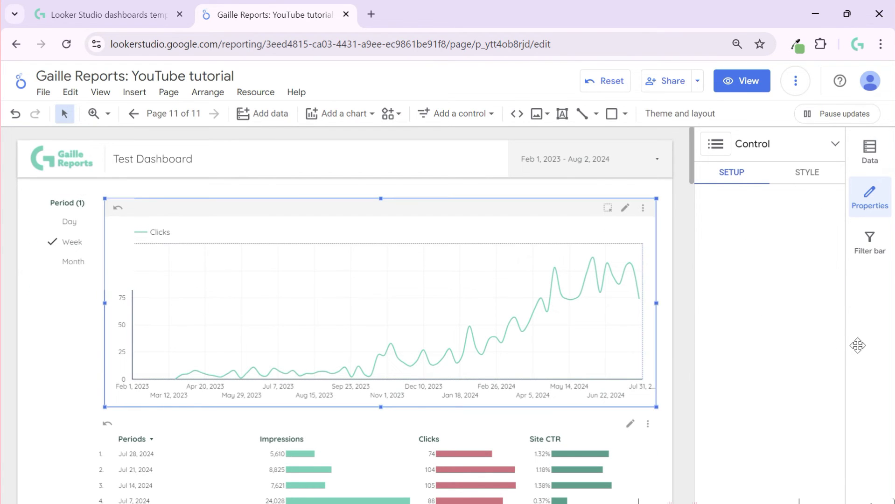
{"action": "left_click", "coordinate": [707, 218]}
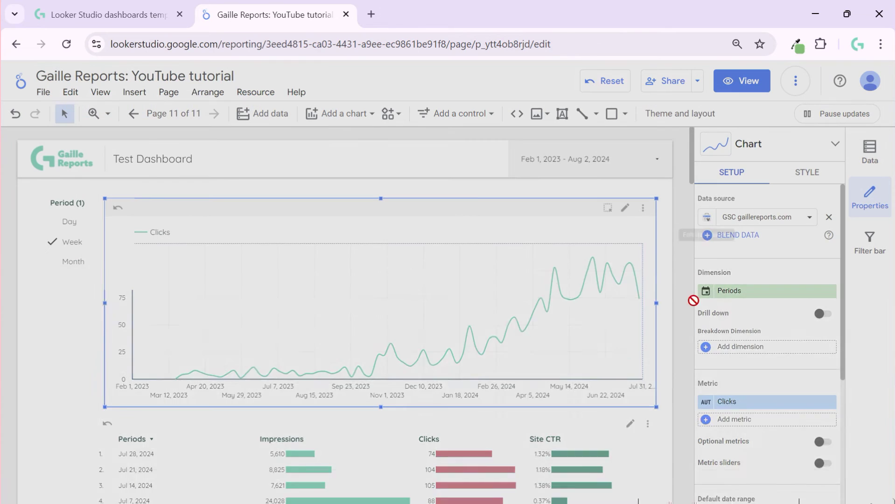
{"action": "left_click_drag", "start_coordinate": [438, 271], "coordinate": [440, 242]}
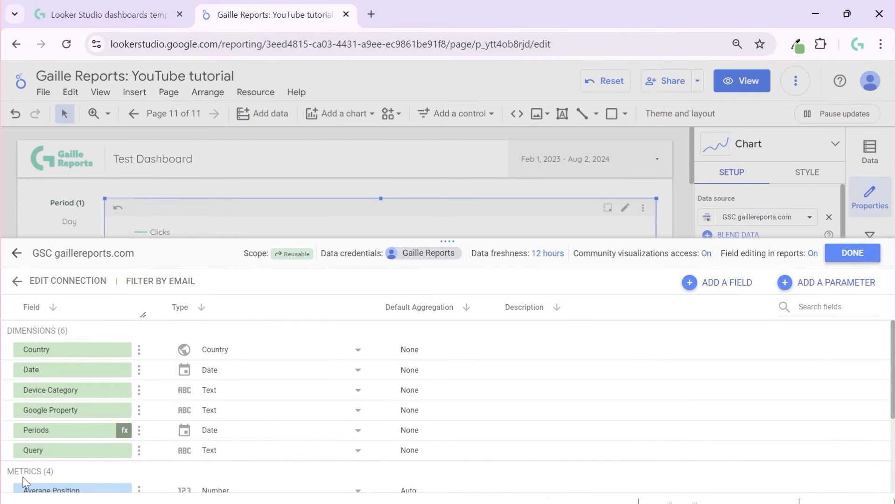
{"action": "left_click", "coordinate": [122, 429]}
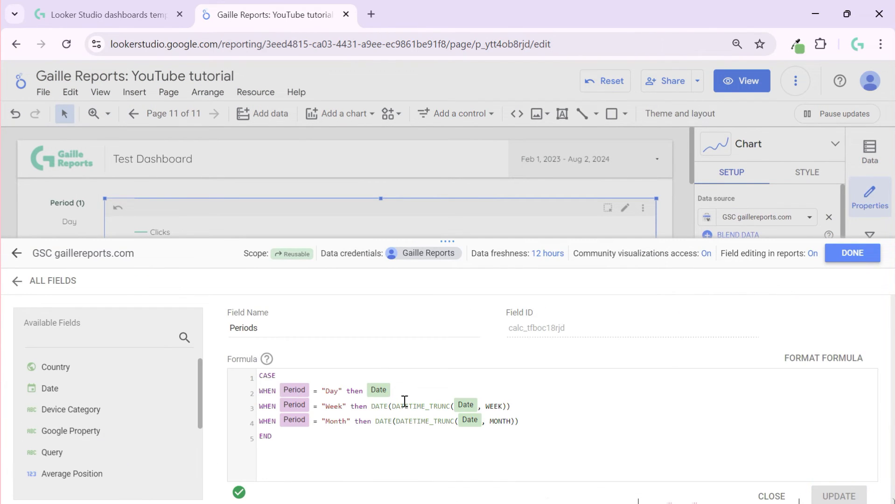
Enlarge the formula editor and examine which date parts the DATETIME_TRUNC function supports, including the week and quarter parts.
{"action": "left_click_drag", "start_coordinate": [393, 404], "coordinate": [451, 410]}
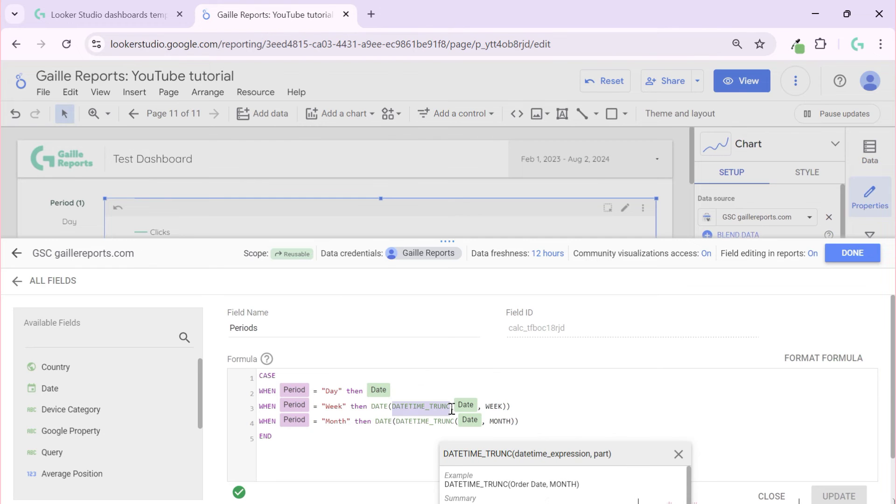
{"action": "left_click_drag", "start_coordinate": [457, 240], "coordinate": [452, 114]}
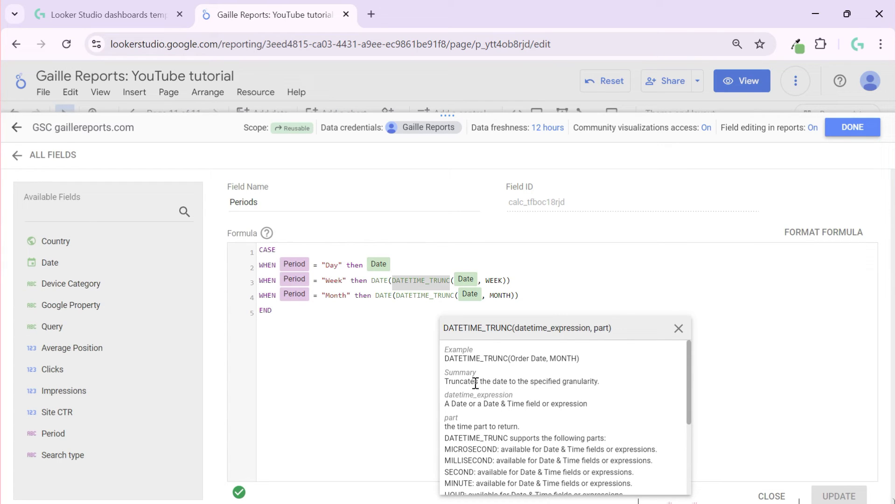
{"action": "scroll", "coordinate": [476, 387], "scroll_direction": "down", "scroll_amount": 3}
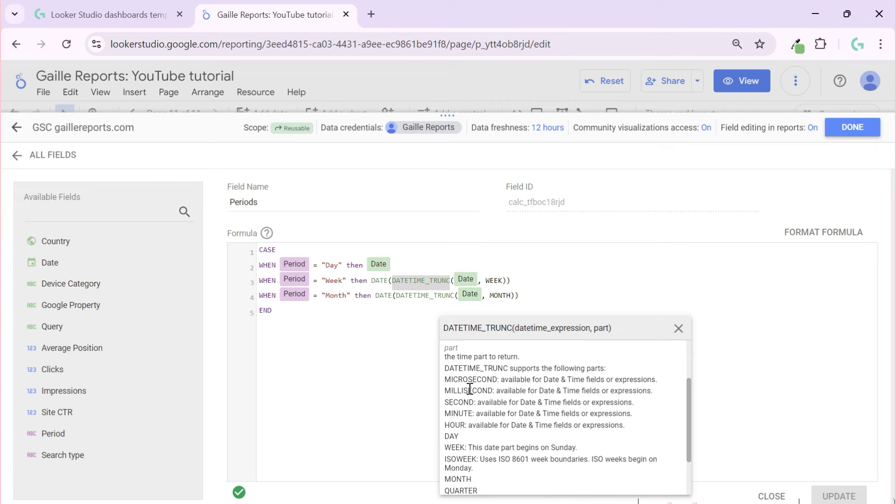
{"action": "scroll", "coordinate": [469, 388], "scroll_direction": "down", "scroll_amount": 2}
{"action": "scroll", "coordinate": [488, 410], "scroll_direction": "up", "scroll_amount": 5}
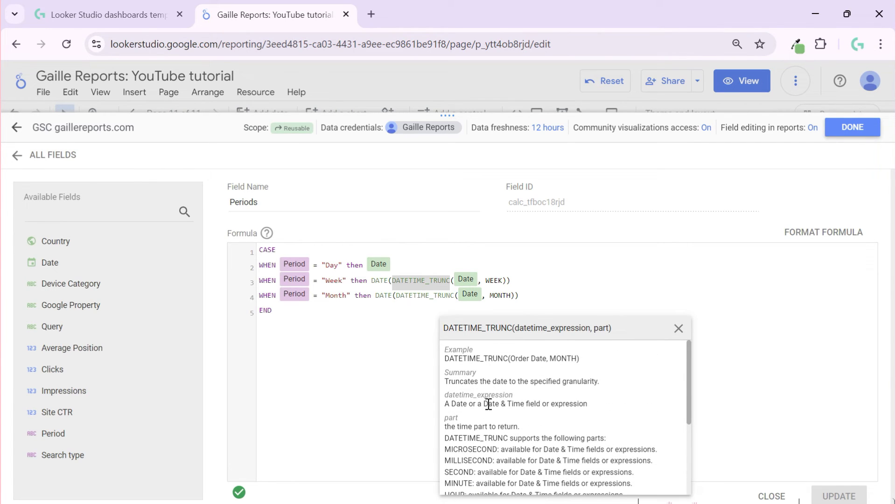
{"action": "scroll", "coordinate": [471, 421], "scroll_direction": "down", "scroll_amount": 3}
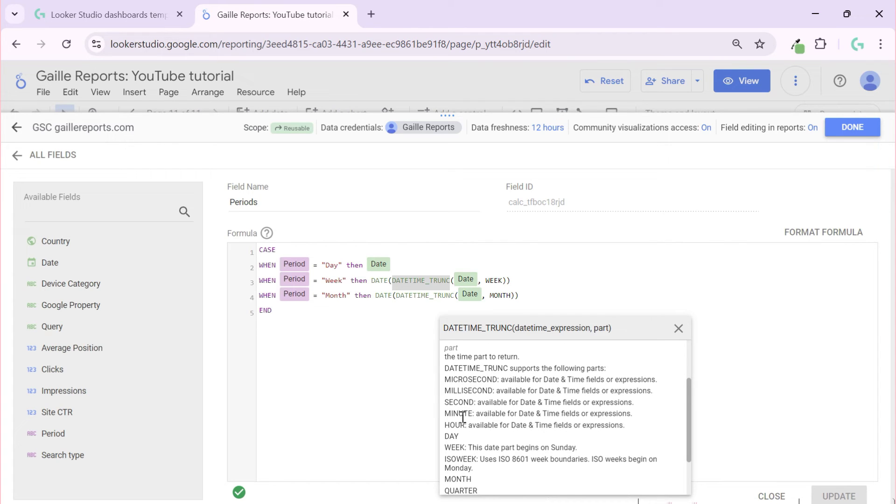
{"action": "scroll", "coordinate": [460, 436], "scroll_direction": "down", "scroll_amount": 2}
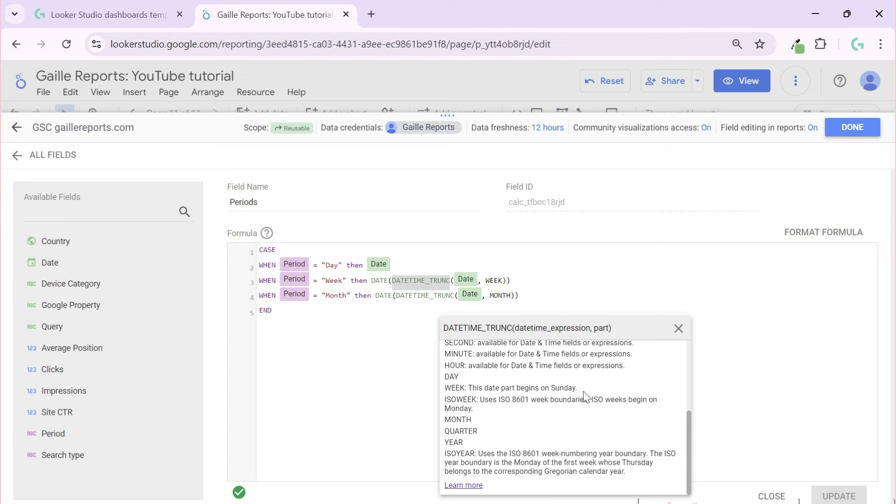
{"action": "left_click_drag", "start_coordinate": [583, 390], "coordinate": [454, 395]}
{"action": "left_click_drag", "start_coordinate": [476, 431], "coordinate": [454, 430]}
Duplicate the "Month" WHEN line of the Periods formula on a new line directly below it.
{"action": "left_click", "coordinate": [541, 297]}
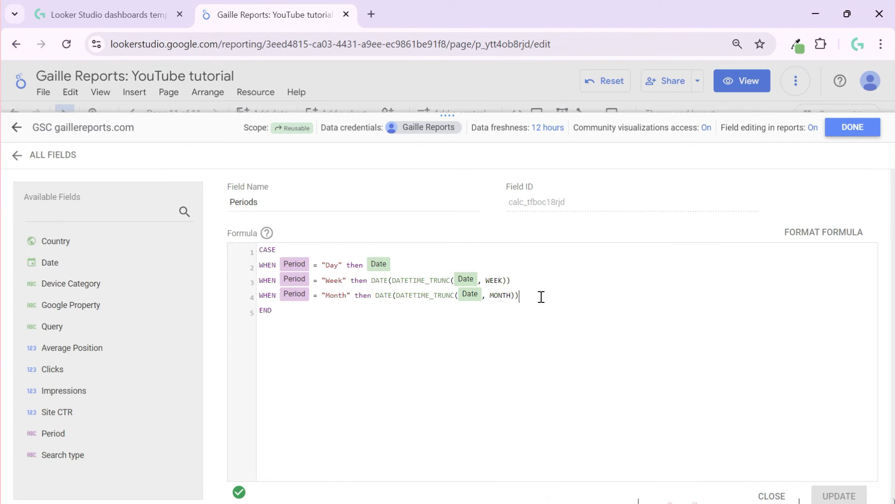
{"action": "key", "text": "Return"}
{"action": "type", "text": "when date_aggr = 2 then DATE(DATETIME_TRUNC(Date, WEEK))"}
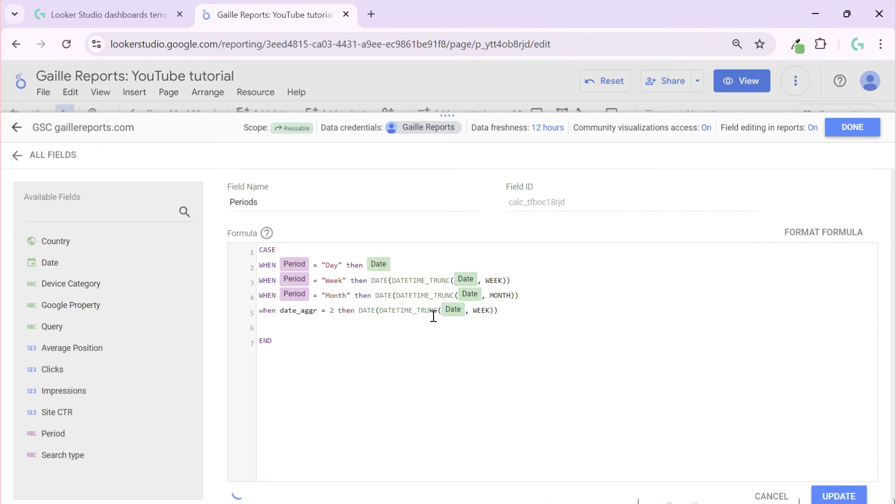
{"action": "left_click_drag", "start_coordinate": [527, 296], "coordinate": [251, 300]}
{"action": "key", "text": "ctrl+c"}
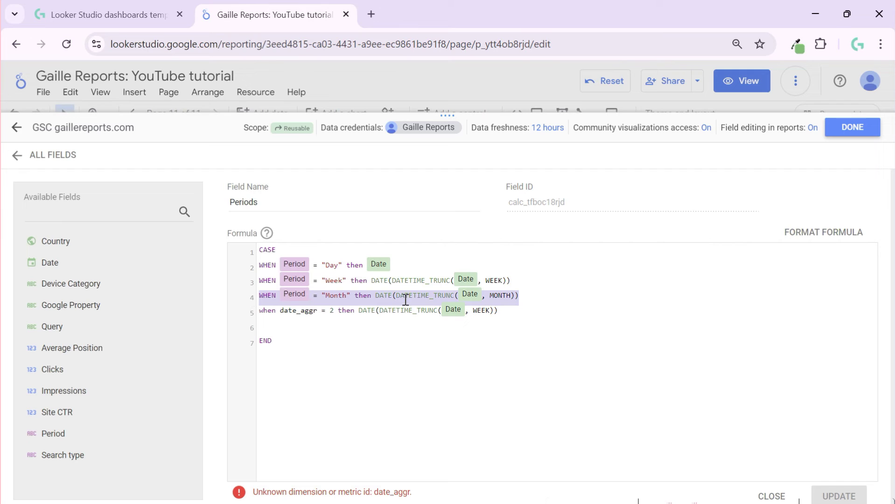
{"action": "left_click_drag", "start_coordinate": [520, 313], "coordinate": [260, 310]}
{"action": "key", "text": "ctrl+v"}
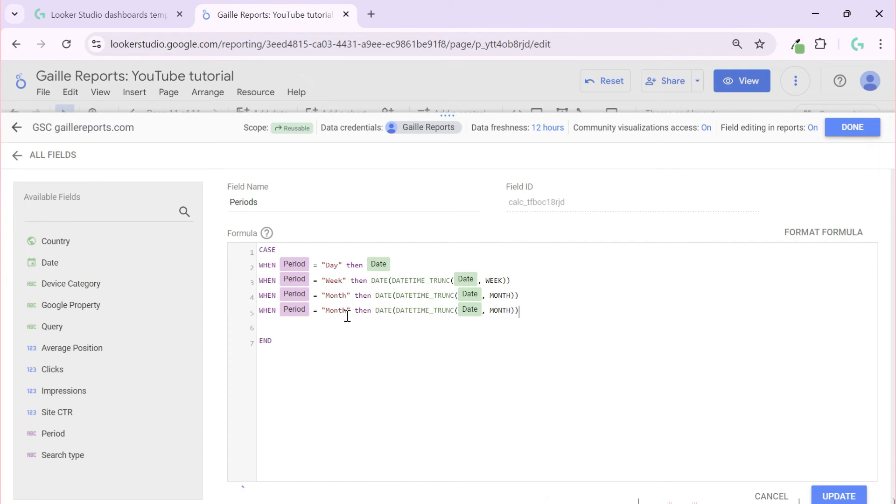
Change both the period value and the truncation part of the duplicated line to QUARTER, and update the Periods field.
{"action": "left_click", "coordinate": [434, 310]}
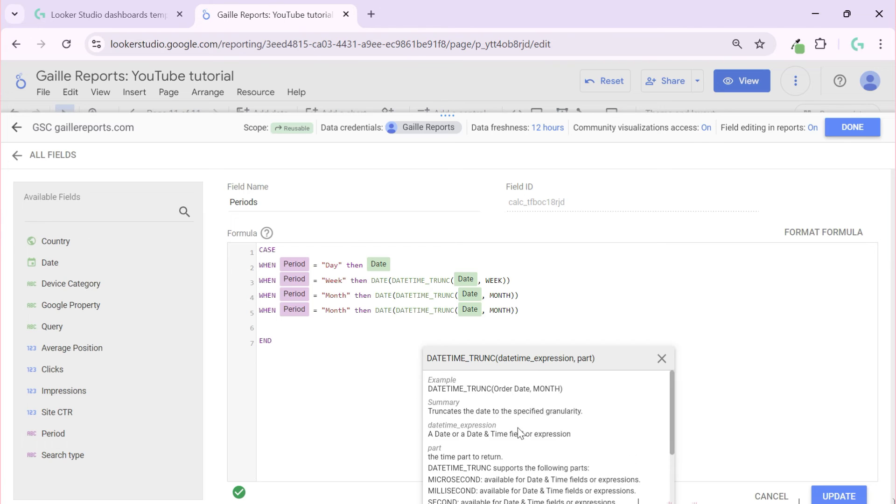
{"action": "scroll", "coordinate": [517, 428], "scroll_direction": "down", "scroll_amount": 3}
{"action": "left_click_drag", "start_coordinate": [461, 461], "coordinate": [439, 461]}
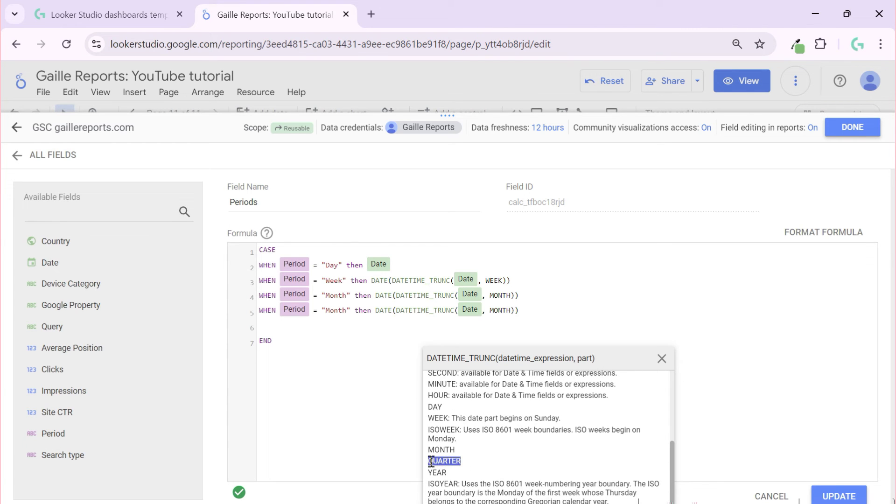
{"action": "right_click", "coordinate": [429, 461]}
{"action": "left_click", "coordinate": [463, 315]}
{"action": "left_click", "coordinate": [330, 311]}
{"action": "left_click_drag", "start_coordinate": [325, 311], "coordinate": [347, 314]}
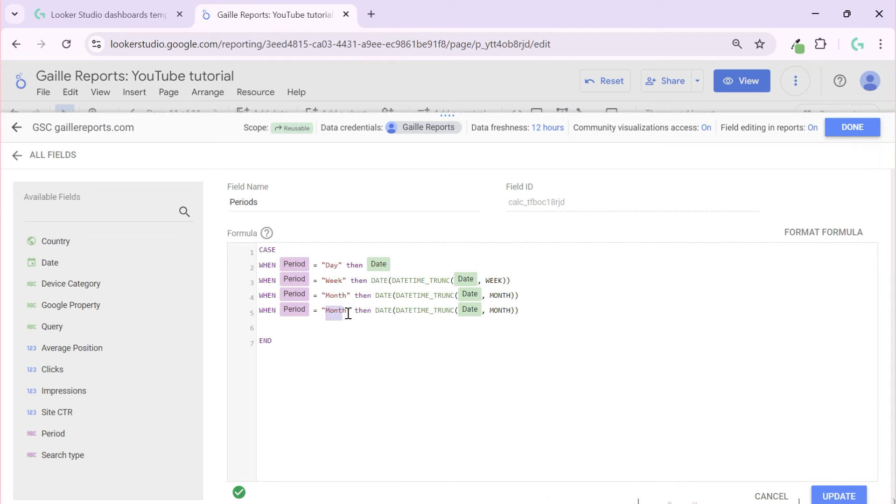
{"action": "key", "text": "ctrl+v"}
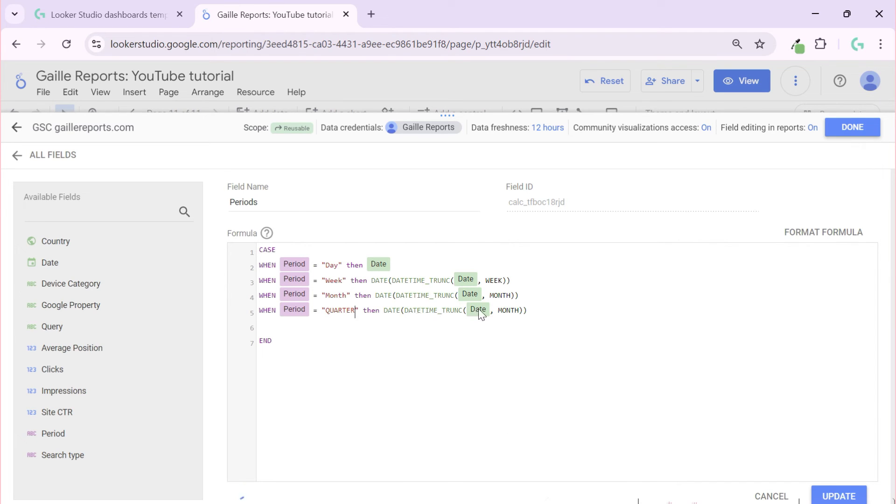
{"action": "left_click_drag", "start_coordinate": [498, 311], "coordinate": [522, 313]}
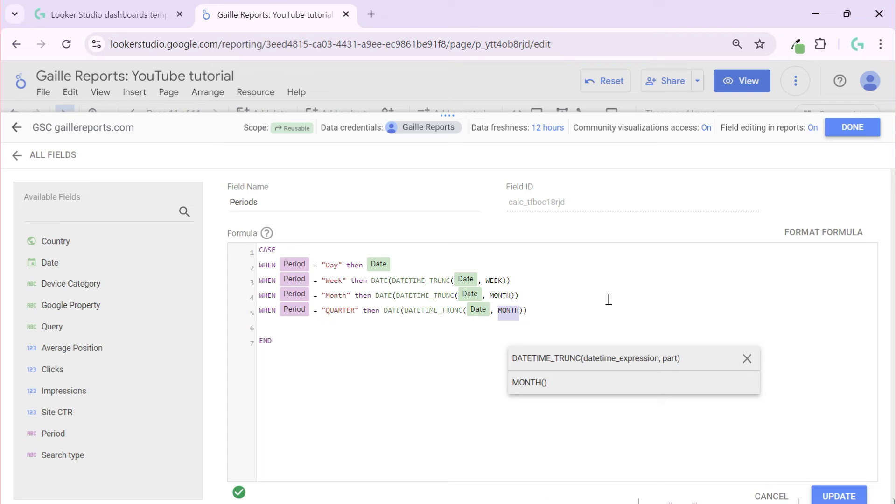
{"action": "key", "text": "ctrl+v"}
{"action": "left_click", "coordinate": [686, 302]}
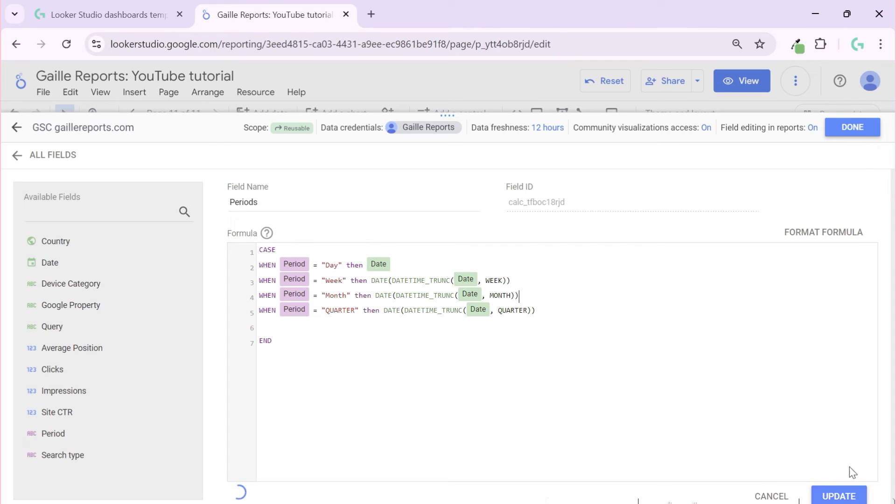
{"action": "left_click", "coordinate": [839, 495]}
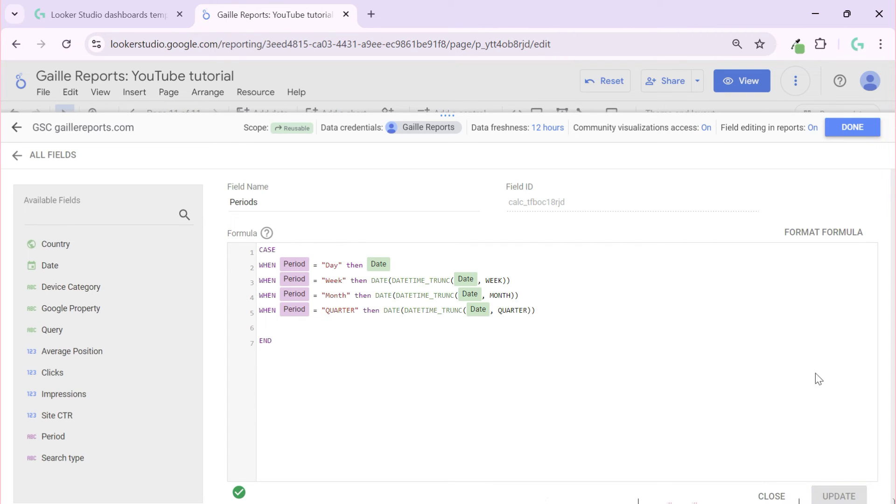
Add QUARTER as a fourth permitted value of the Period parameter, save the parameter and close the data source editor.
{"action": "left_click", "coordinate": [14, 155]}
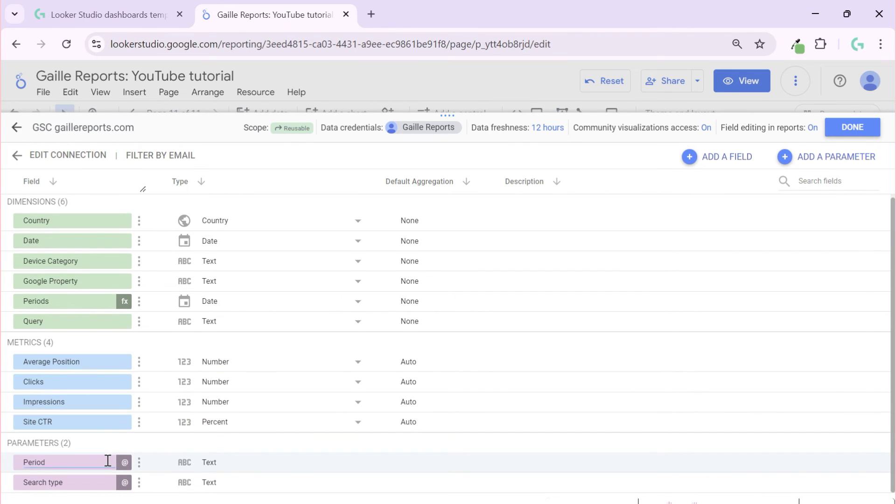
{"action": "left_click", "coordinate": [129, 466]}
{"action": "scroll", "coordinate": [136, 407], "scroll_direction": "down", "scroll_amount": 1}
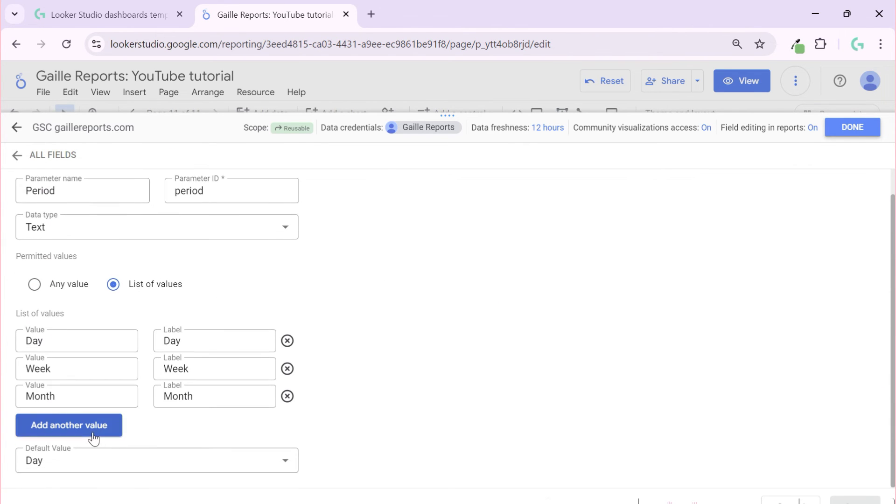
{"action": "left_click", "coordinate": [92, 431]}
{"action": "left_click", "coordinate": [92, 422]}
{"action": "type", "text": "QUARTER"}
{"action": "left_click", "coordinate": [499, 367]}
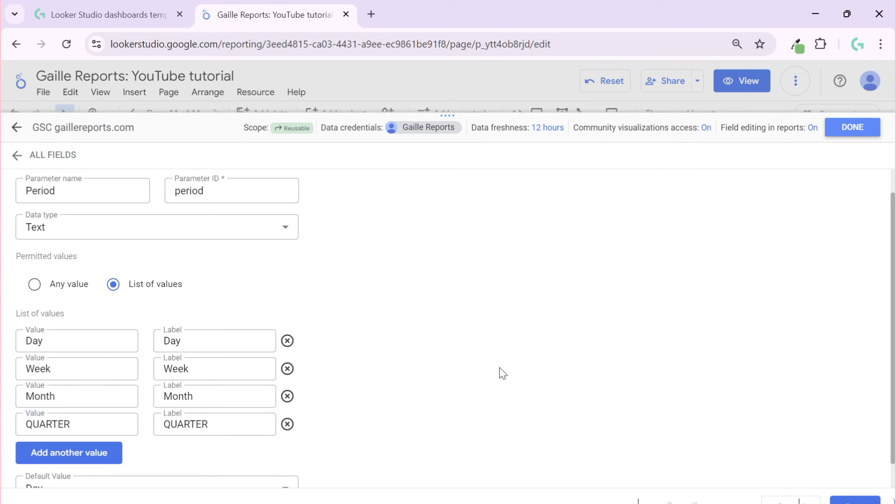
{"action": "left_click", "coordinate": [852, 492]}
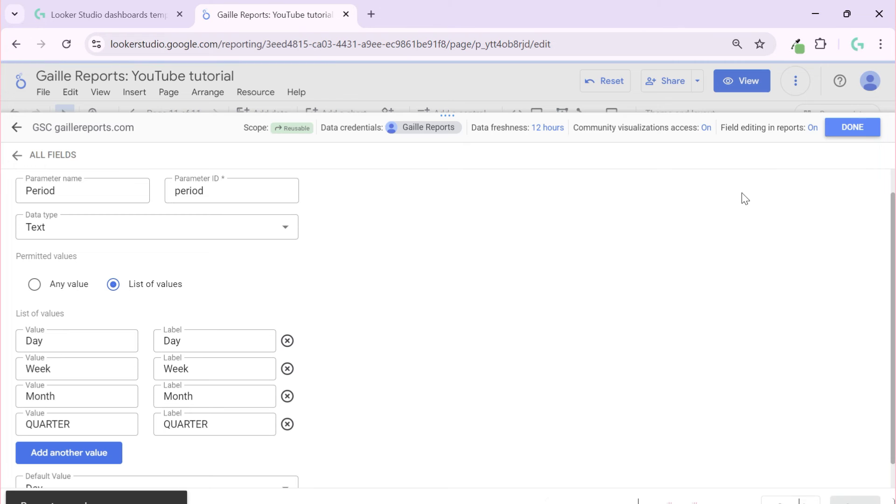
{"action": "left_click", "coordinate": [853, 133]}
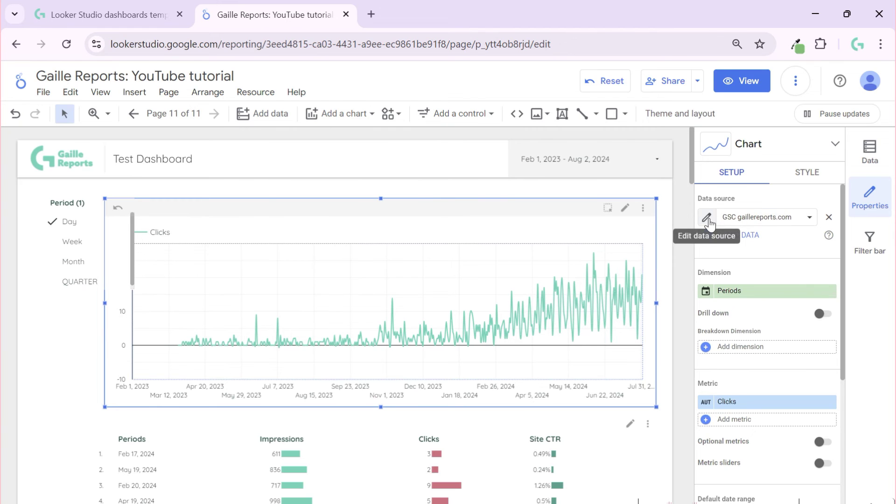
Set the Period control on the report page to QUARTER, reload the report and choose QUARTER again.
{"action": "left_click", "coordinate": [84, 282]}
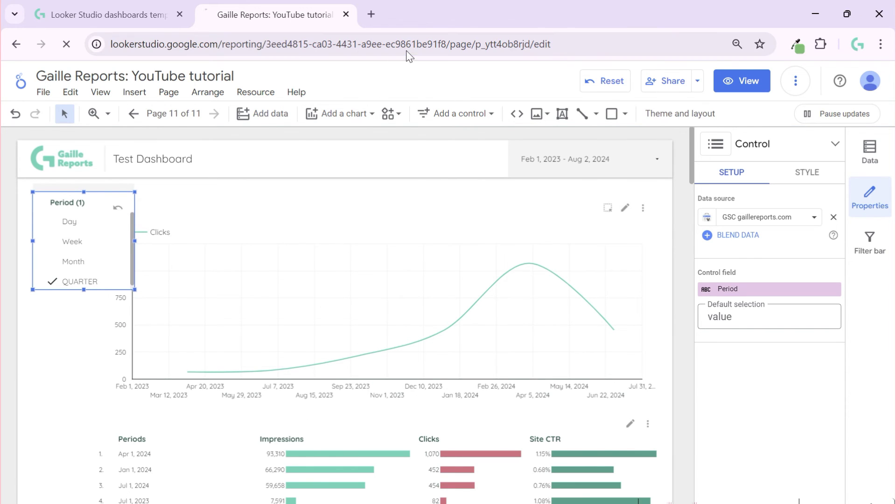
{"action": "key", "text": "F5"}
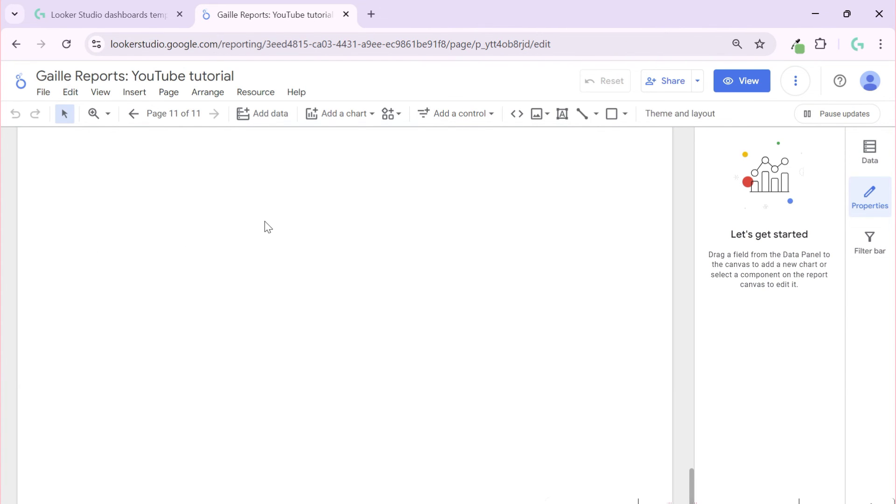
{"action": "left_click", "coordinate": [119, 279]}
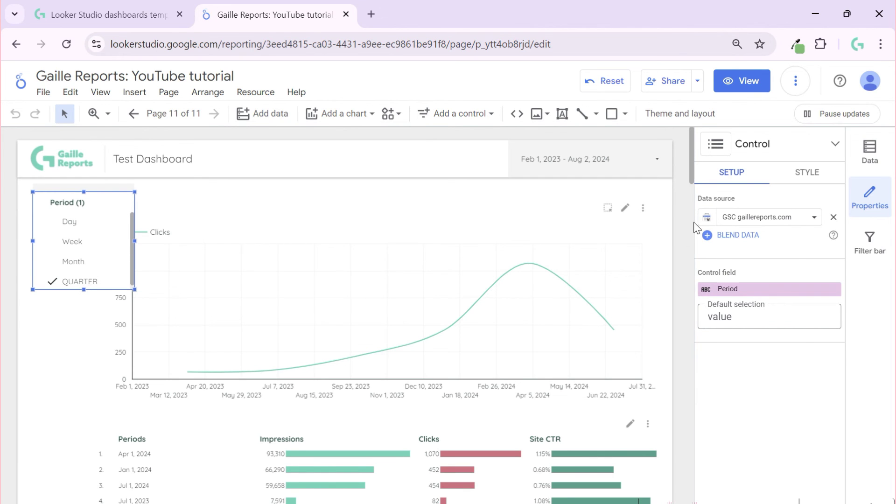
Deselect the Period control, look over the page's chart and table, and switch the report to view mode.
{"action": "left_click", "coordinate": [673, 209]}
{"action": "scroll", "coordinate": [665, 289], "scroll_direction": "down", "scroll_amount": 8}
{"action": "scroll", "coordinate": [666, 289], "scroll_direction": "up", "scroll_amount": 8}
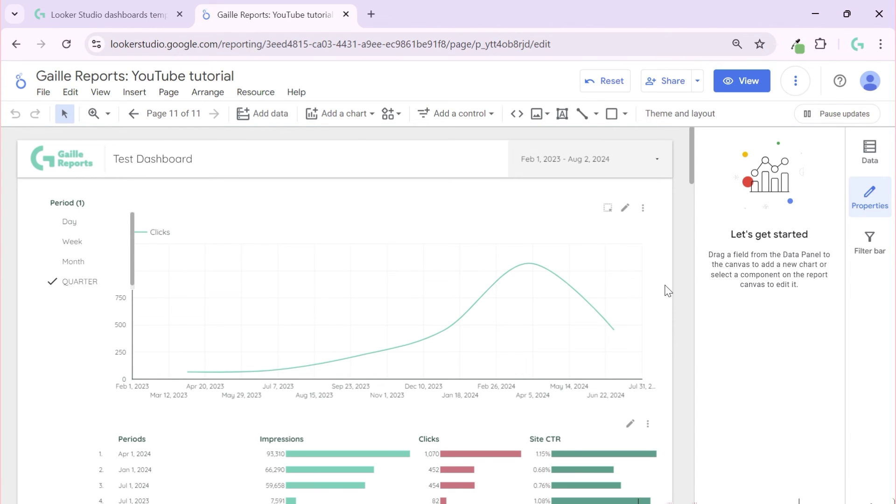
{"action": "left_click", "coordinate": [743, 83]}
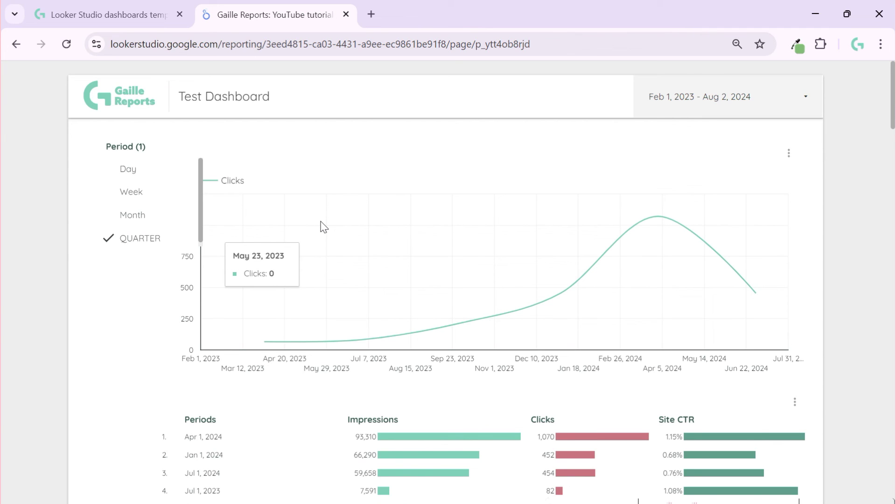
{"action": "mouse_move", "coordinate": [368, 68]}
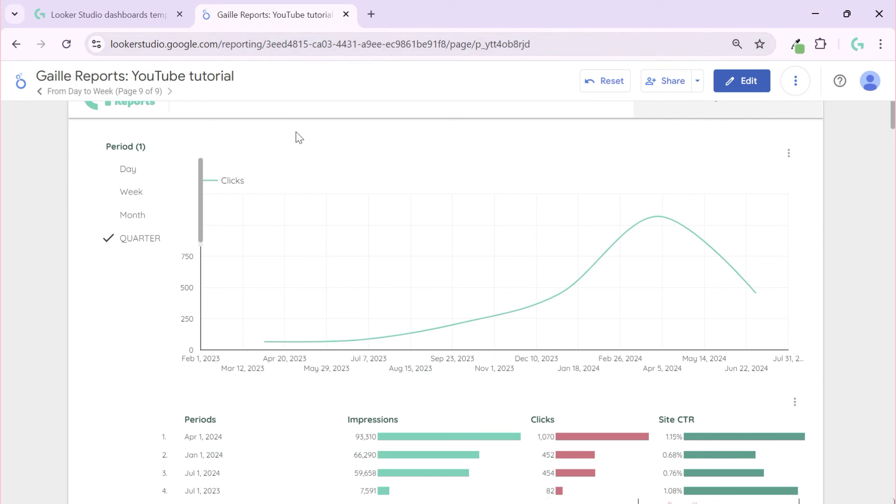
Switch to the Gaille Reports template store in the browser and look through the Looker Studio templates on offer.
{"action": "left_click", "coordinate": [131, 7]}
{"action": "scroll", "coordinate": [516, 316], "scroll_direction": "up", "scroll_amount": 10}
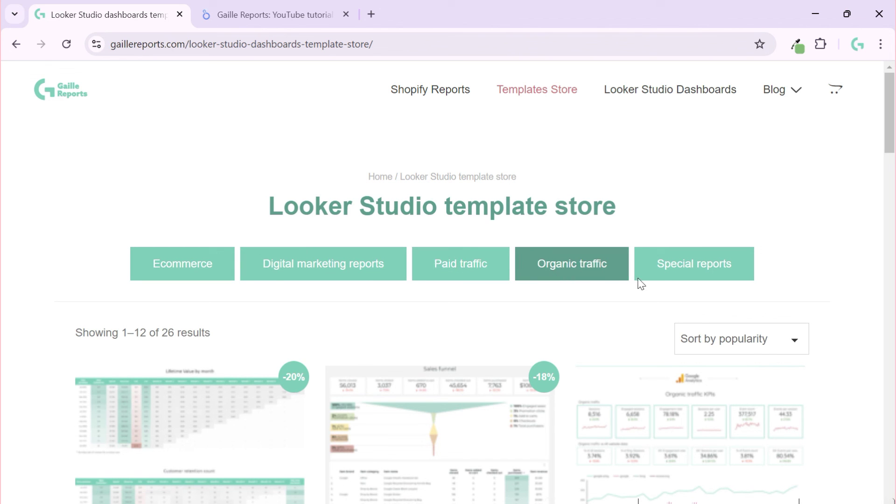
{"action": "scroll", "coordinate": [790, 250], "scroll_direction": "down", "scroll_amount": 5}
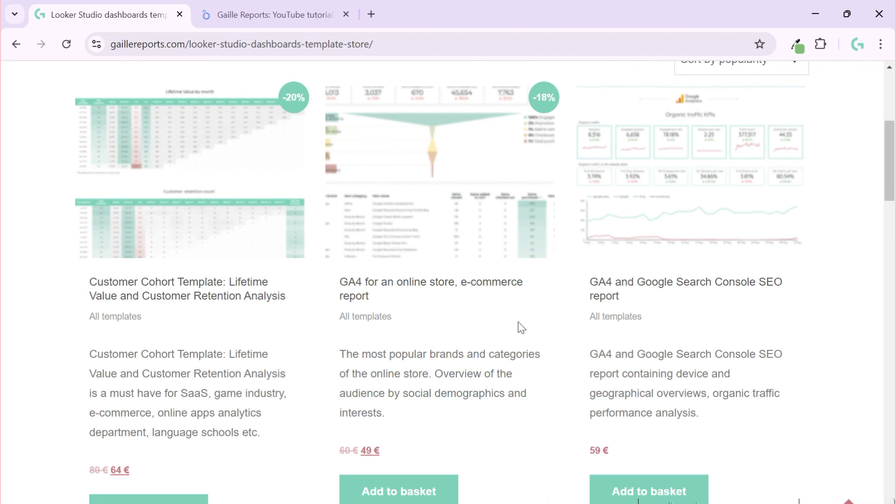
{"action": "scroll", "coordinate": [518, 322], "scroll_direction": "down", "scroll_amount": 2}
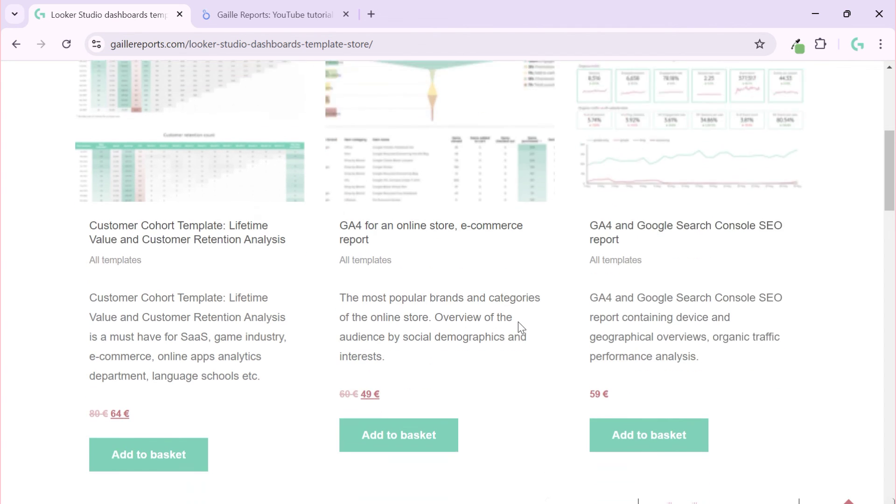
{"action": "scroll", "coordinate": [646, 260], "scroll_direction": "up", "scroll_amount": 3}
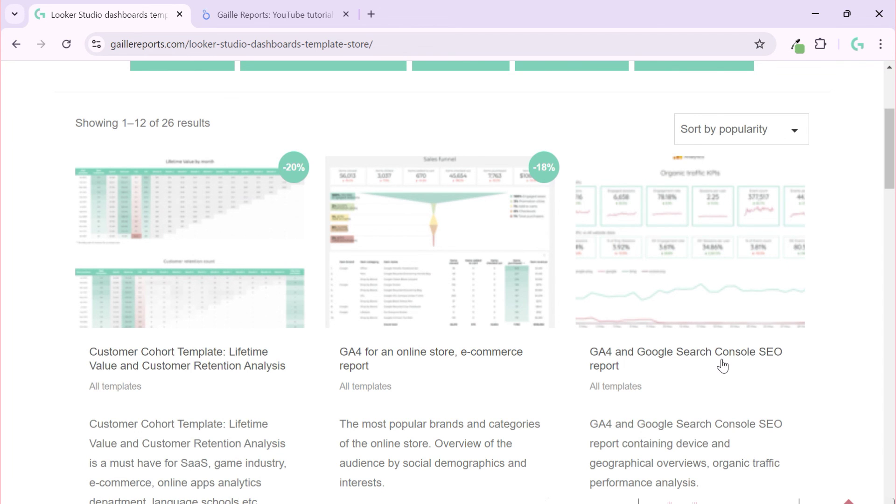
{"action": "scroll", "coordinate": [722, 367], "scroll_direction": "down", "scroll_amount": 10}
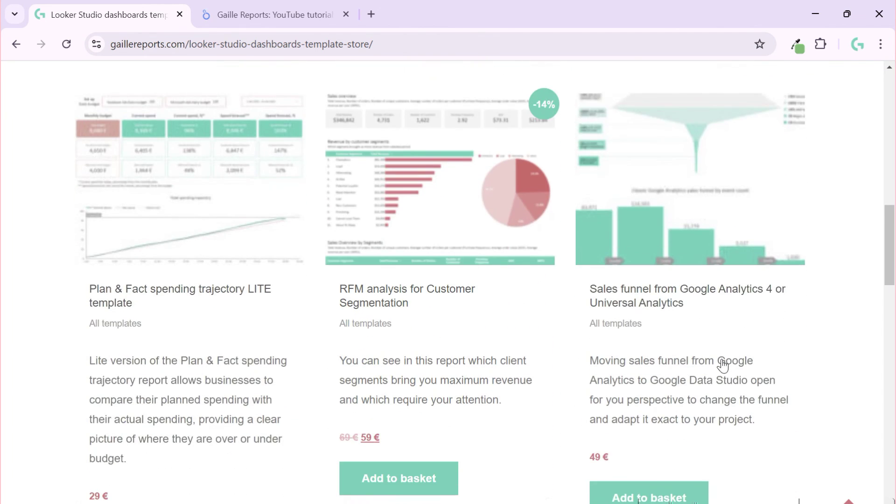
{"action": "scroll", "coordinate": [722, 367], "scroll_direction": "down", "scroll_amount": 7}
{"action": "scroll", "coordinate": [722, 366], "scroll_direction": "up", "scroll_amount": 20}
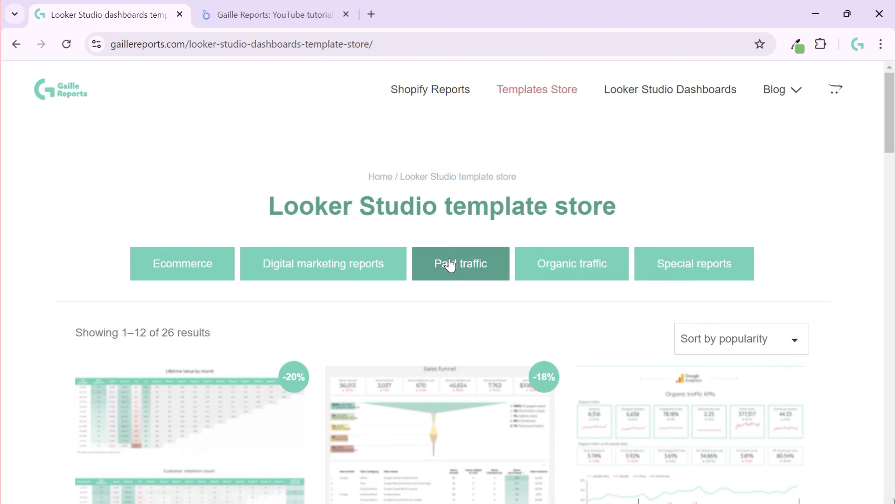
Browse the Paid traffic category down to the Google Ads Extended Analytics Report template, and return to the Looker Studio report.
{"action": "left_click", "coordinate": [450, 264]}
{"action": "scroll", "coordinate": [483, 308], "scroll_direction": "down", "scroll_amount": 5}
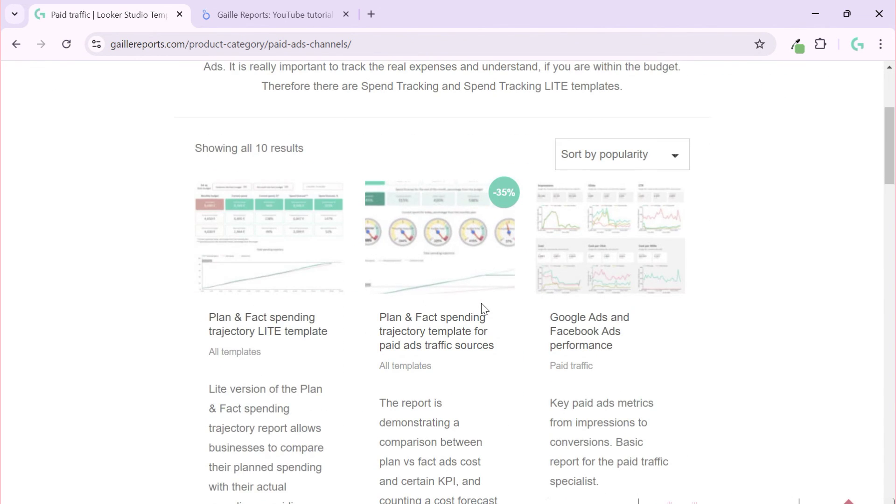
{"action": "scroll", "coordinate": [483, 308], "scroll_direction": "down", "scroll_amount": 15}
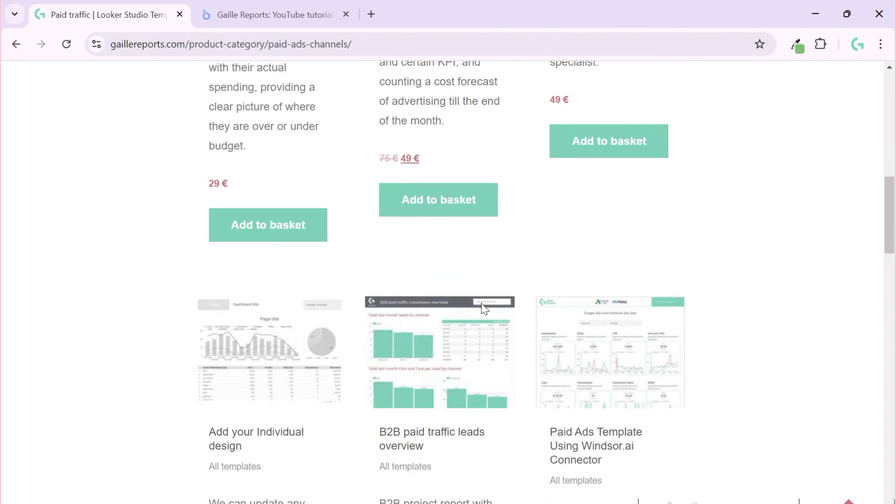
{"action": "scroll", "coordinate": [482, 308], "scroll_direction": "down", "scroll_amount": 6}
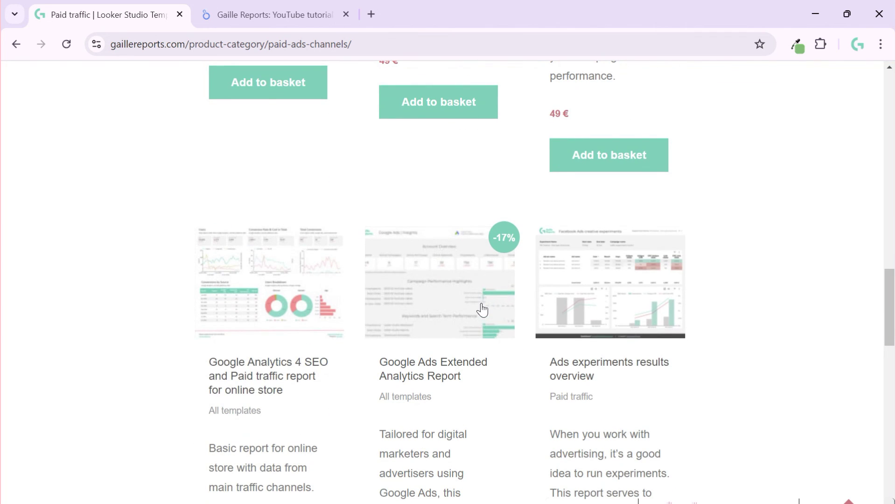
{"action": "left_click_drag", "start_coordinate": [378, 363], "coordinate": [464, 377]}
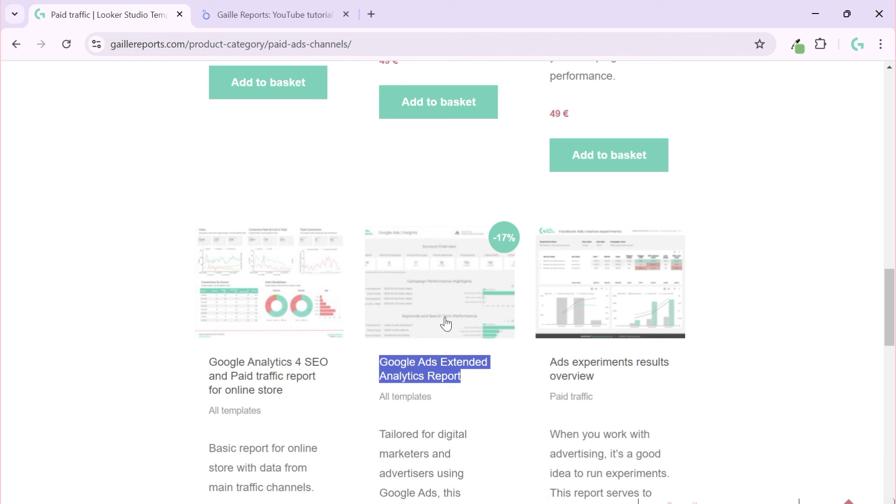
{"action": "scroll", "coordinate": [444, 322], "scroll_direction": "down", "scroll_amount": 1}
{"action": "scroll", "coordinate": [452, 315], "scroll_direction": "down", "scroll_amount": 1}
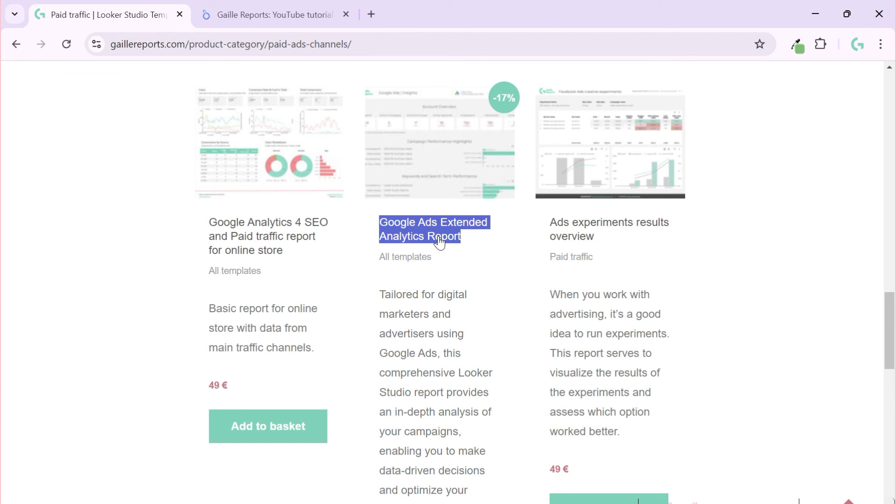
{"action": "left_click", "coordinate": [292, 10]}
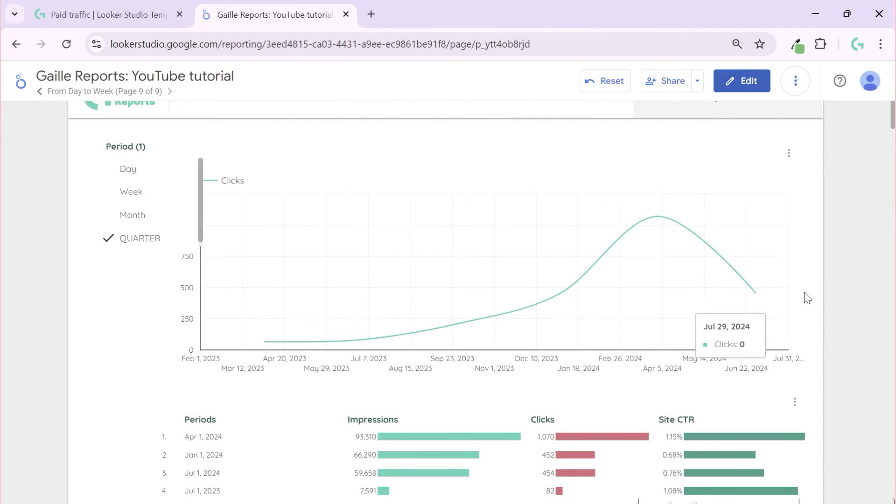